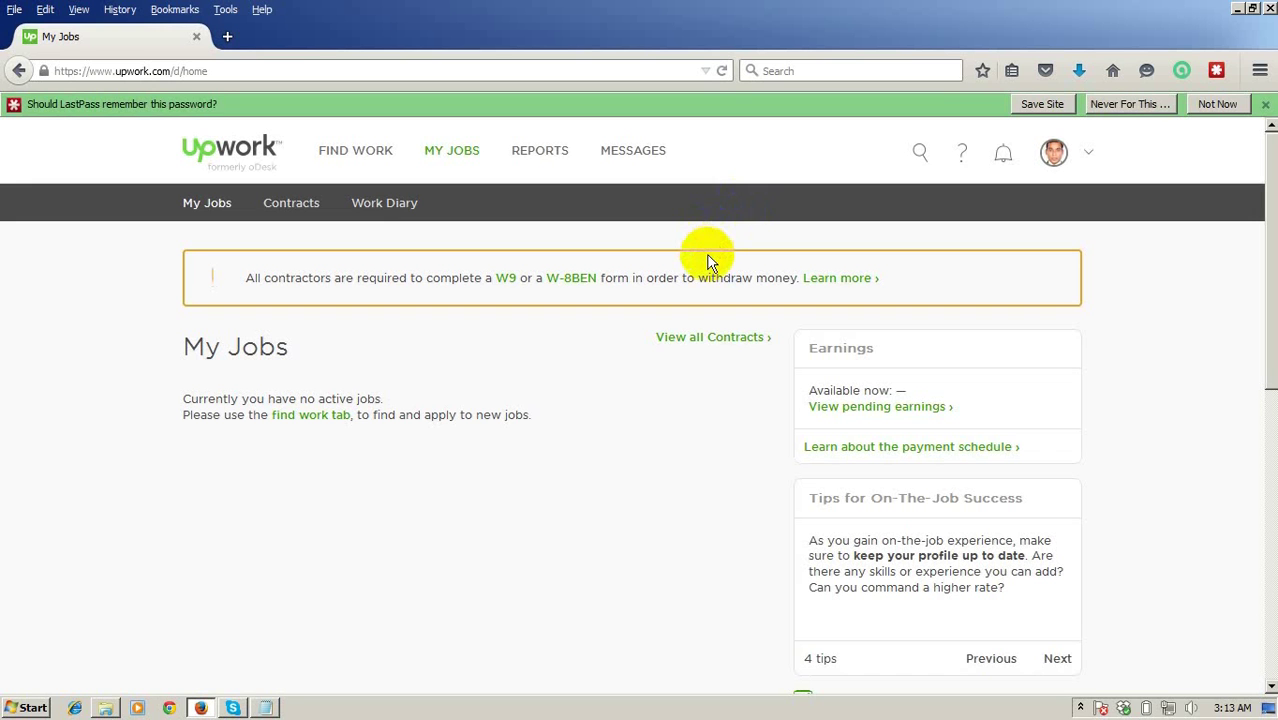
pyautogui.click(727, 240)
pyautogui.click(1062, 196)
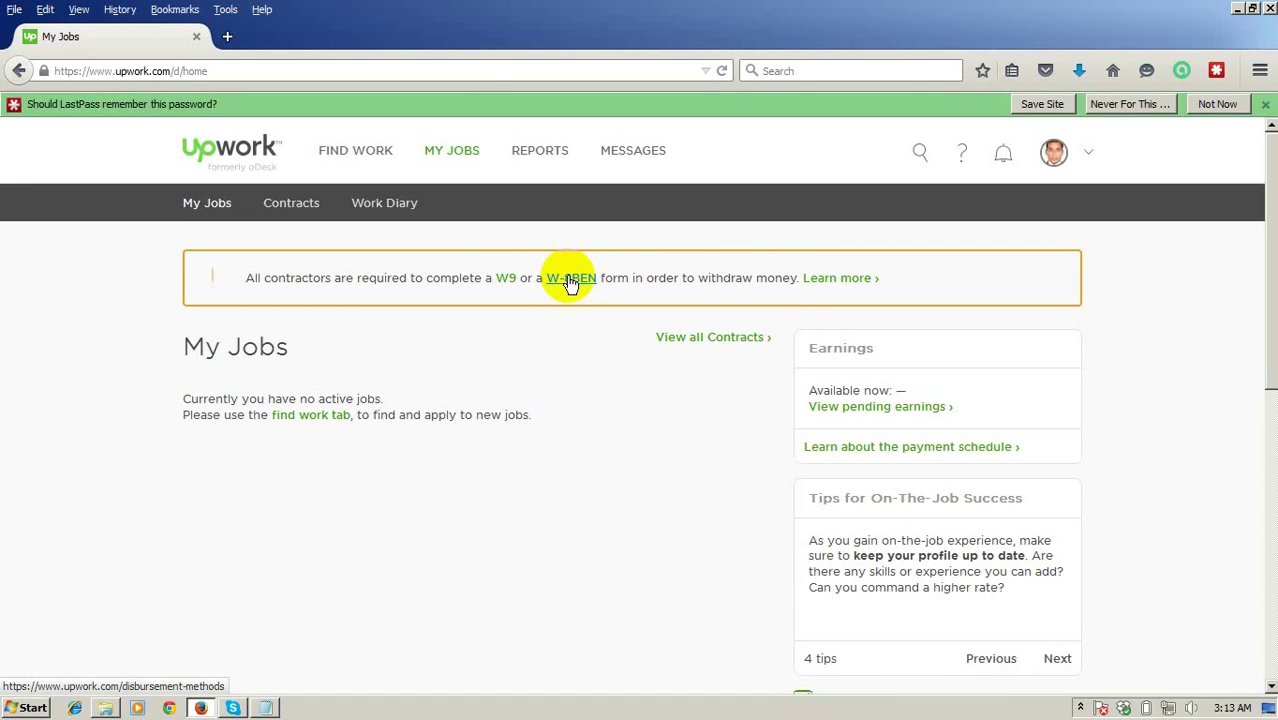
pyautogui.rightClick(570, 284)
# Open the W-8BEN reminder's Get Paid page in a new tab and bring up its payment methods list.
pyautogui.click(582, 287)
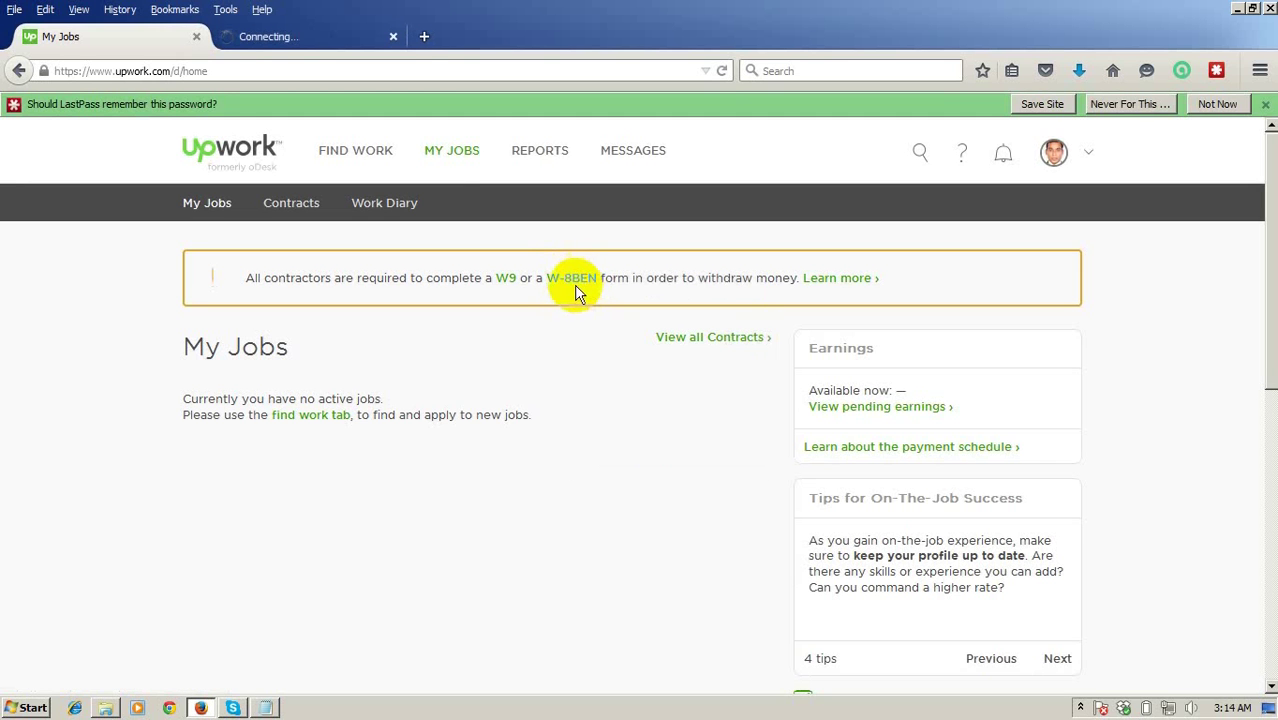
pyautogui.click(326, 36)
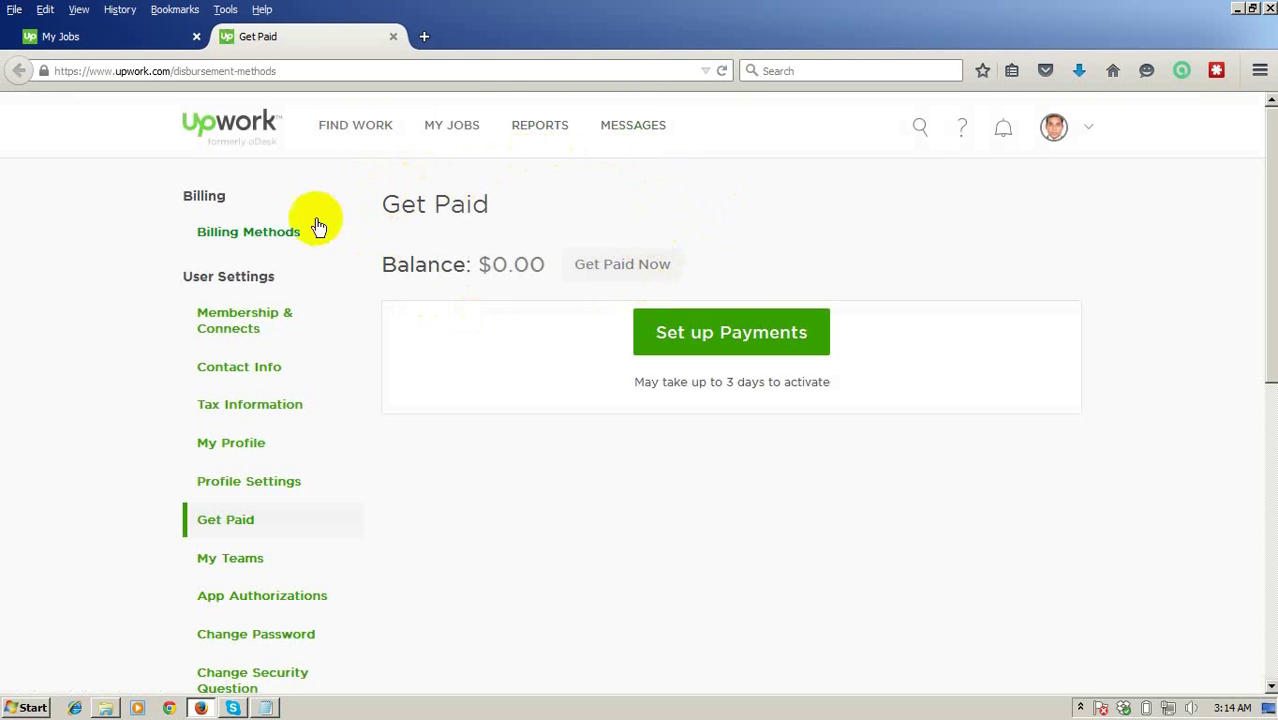
pyautogui.scroll(-5, 733, 549)
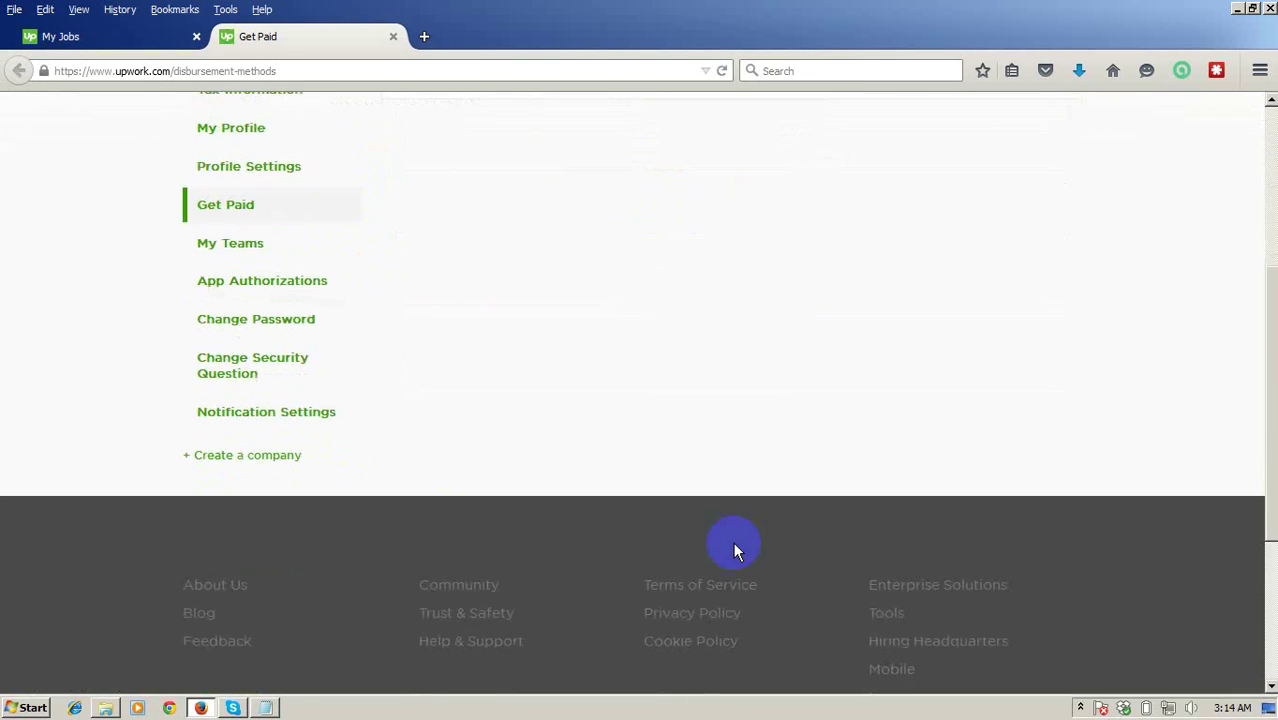
pyautogui.scroll(5, 733, 549)
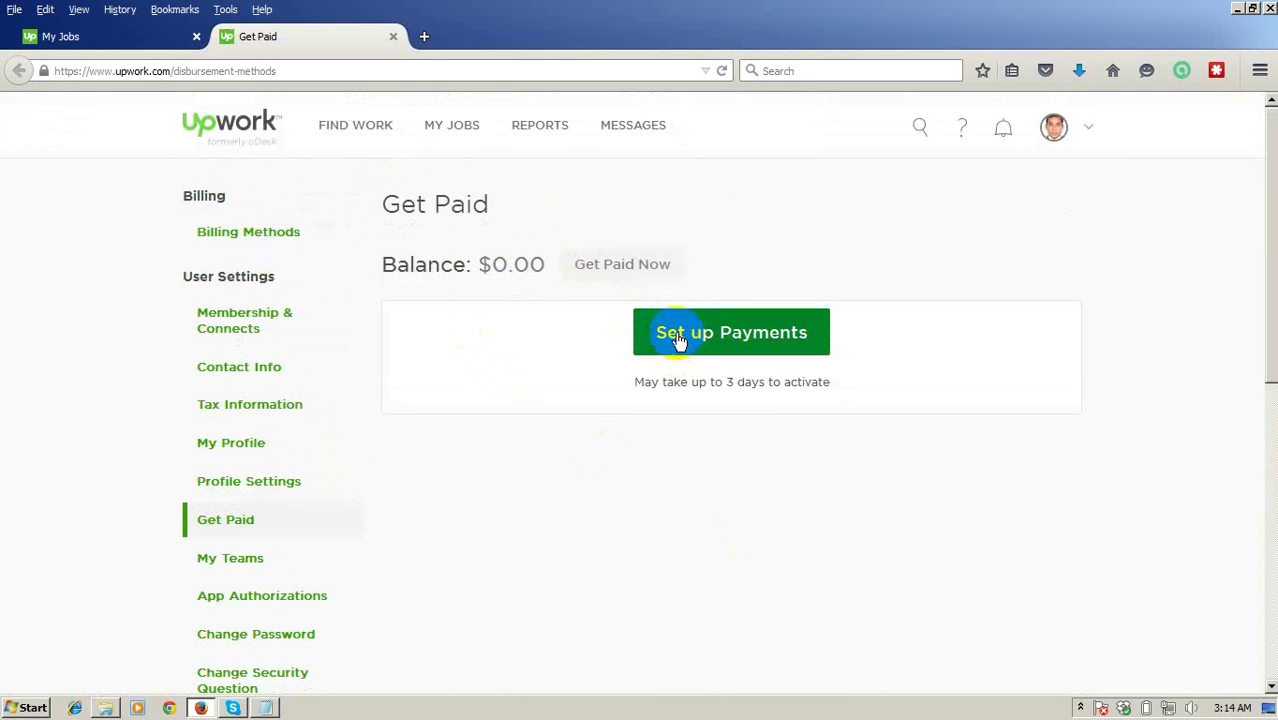
pyautogui.click(677, 340)
pyautogui.click(677, 338)
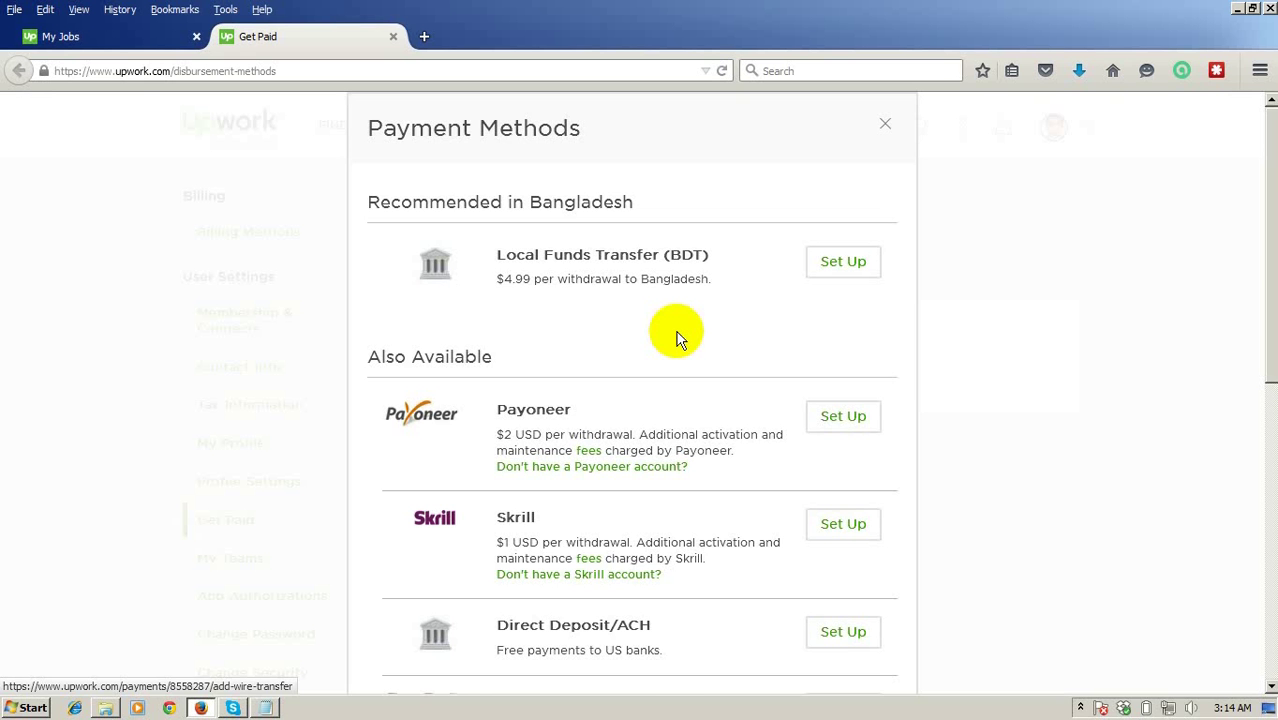
# Review the payment methods: Local Funds Transfer (BDT) at $4.99, Payoneer, Skrill, free Direct Deposit/ACH and PayPal.
pyautogui.scroll(-2, 675, 274)
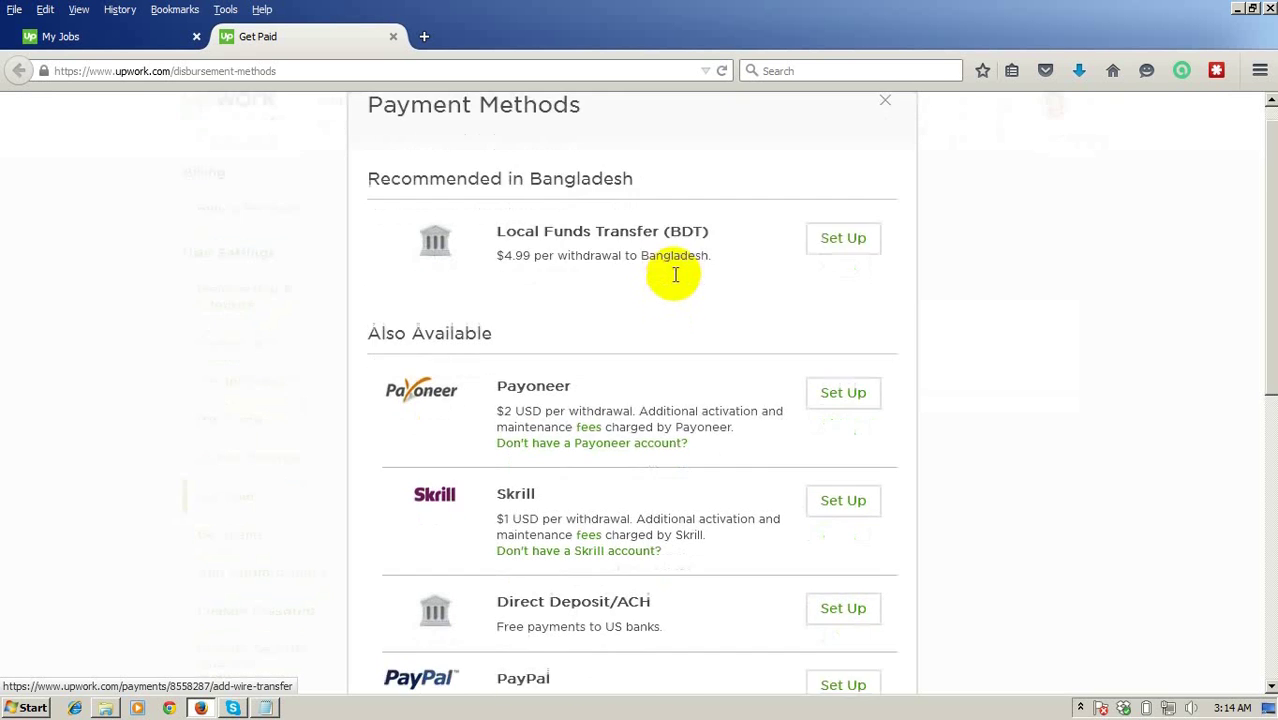
pyautogui.scroll(-4, 675, 279)
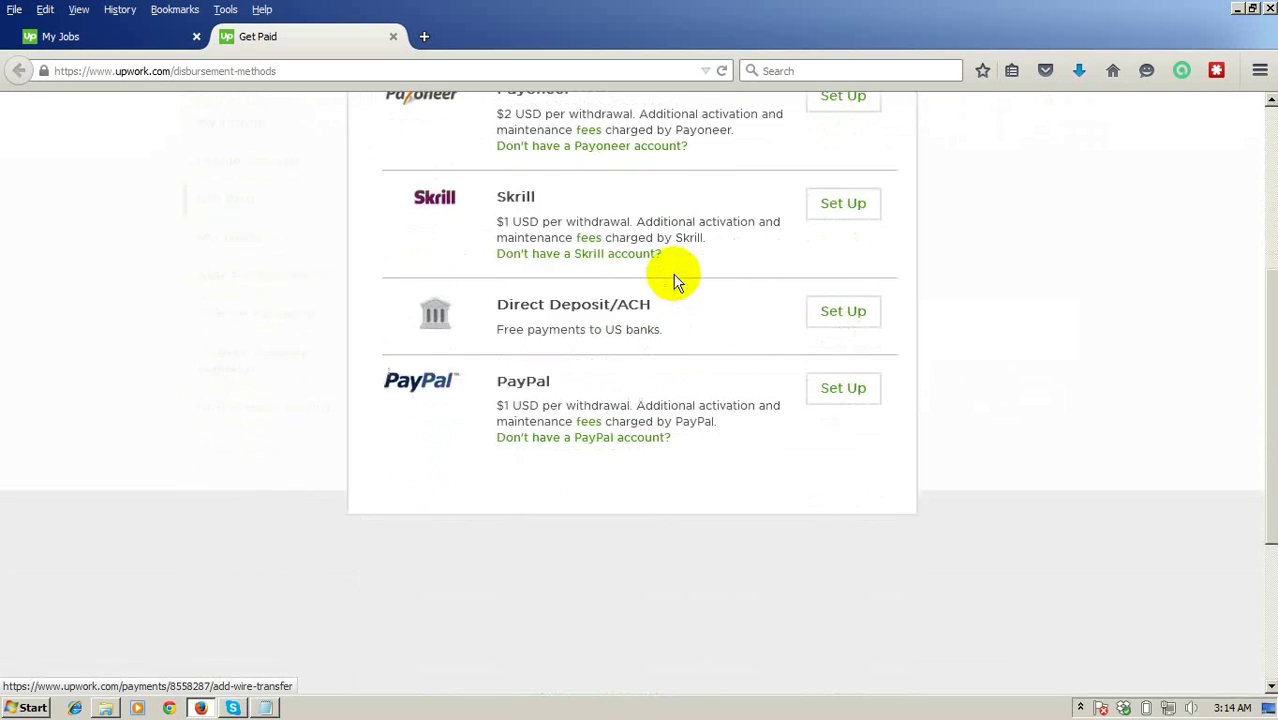
pyautogui.scroll(6, 675, 280)
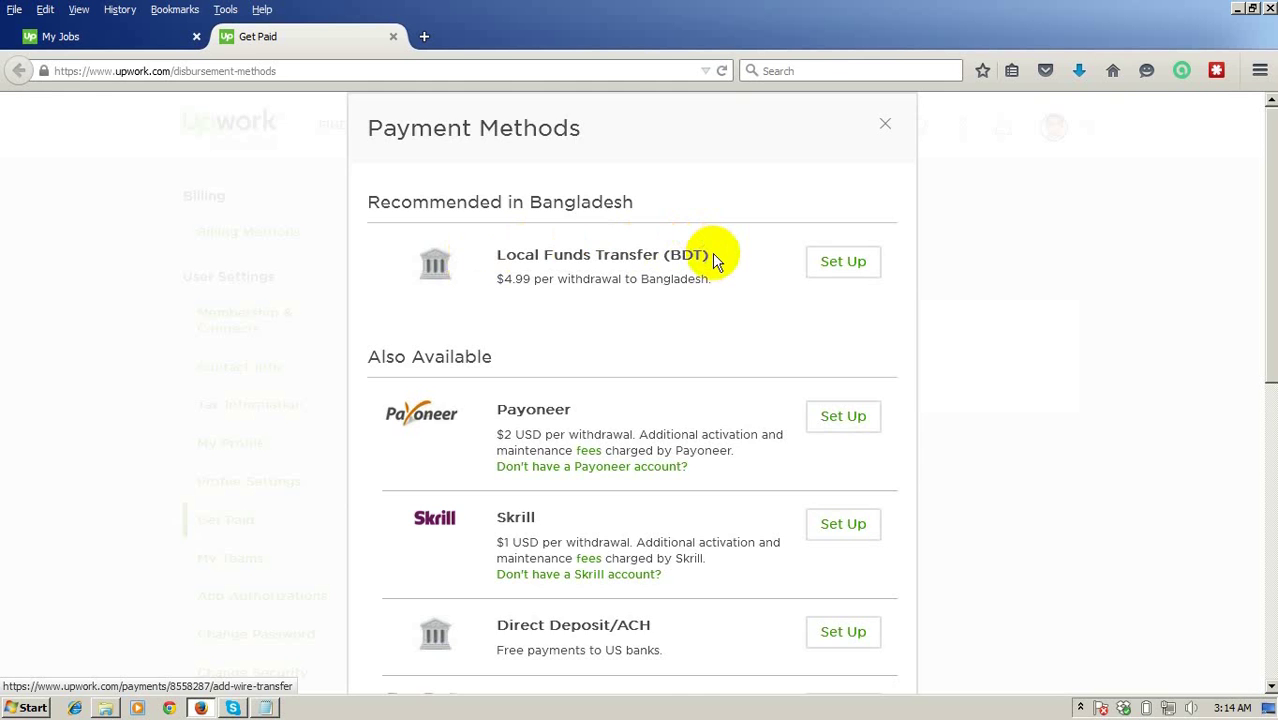
pyautogui.scroll(-4, 712, 258)
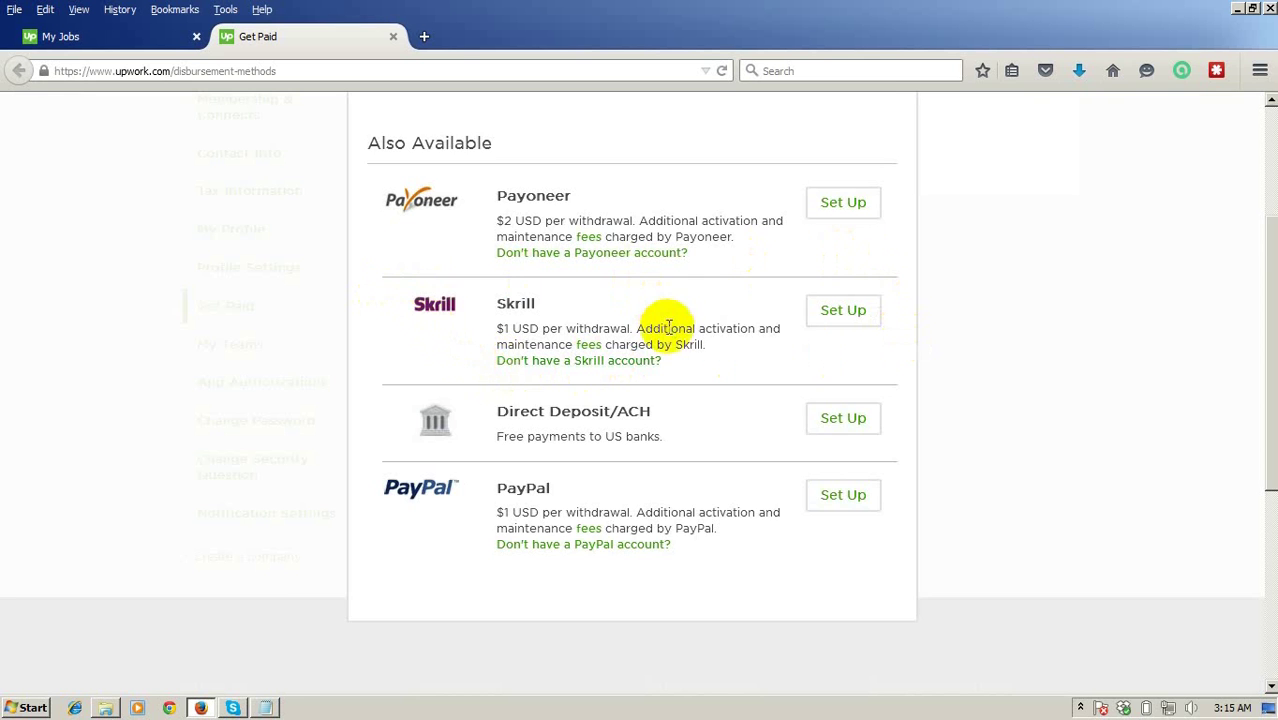
pyautogui.scroll(-2, 662, 330)
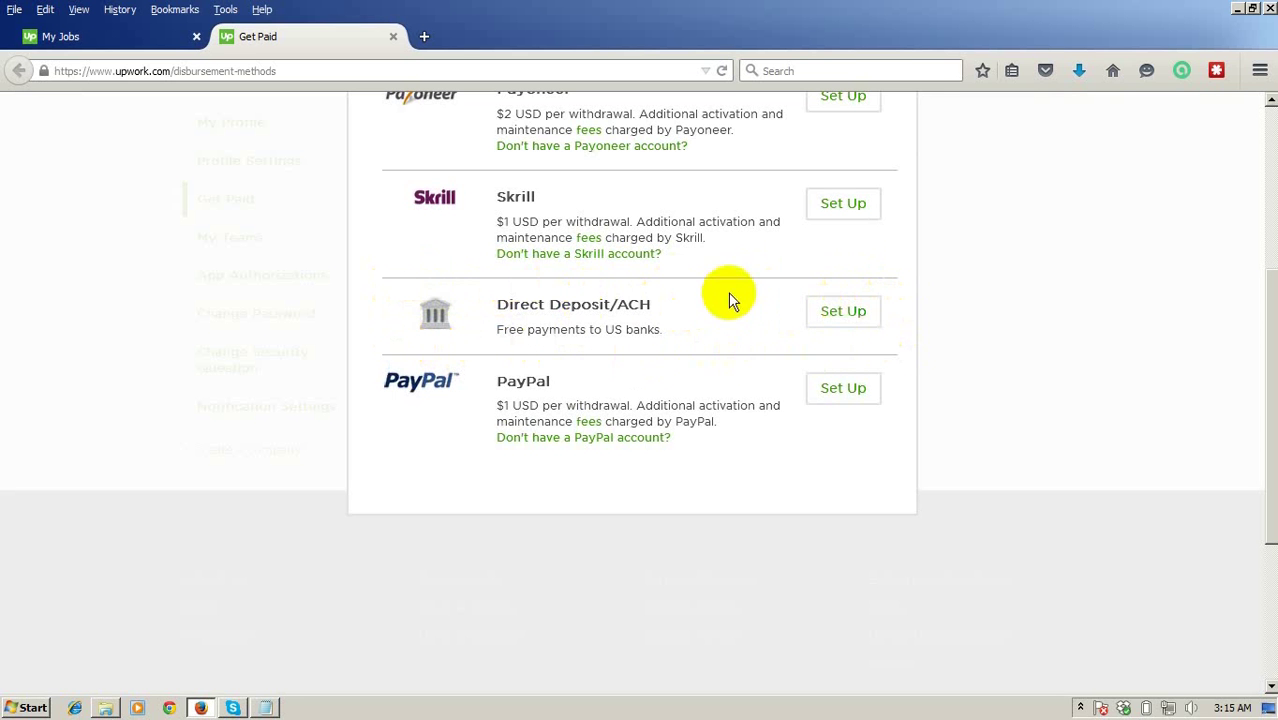
pyautogui.scroll(4, 700, 290)
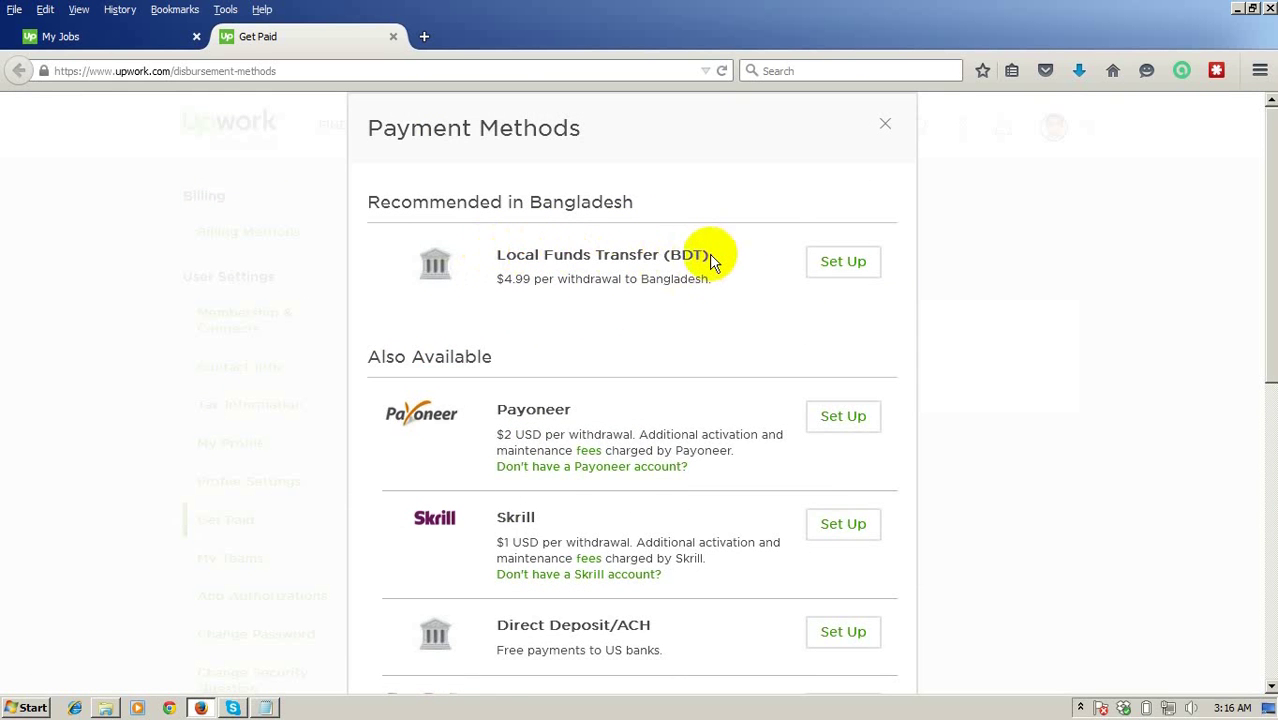
pyautogui.scroll(-3, 700, 265)
pyautogui.scroll(-1, 703, 279)
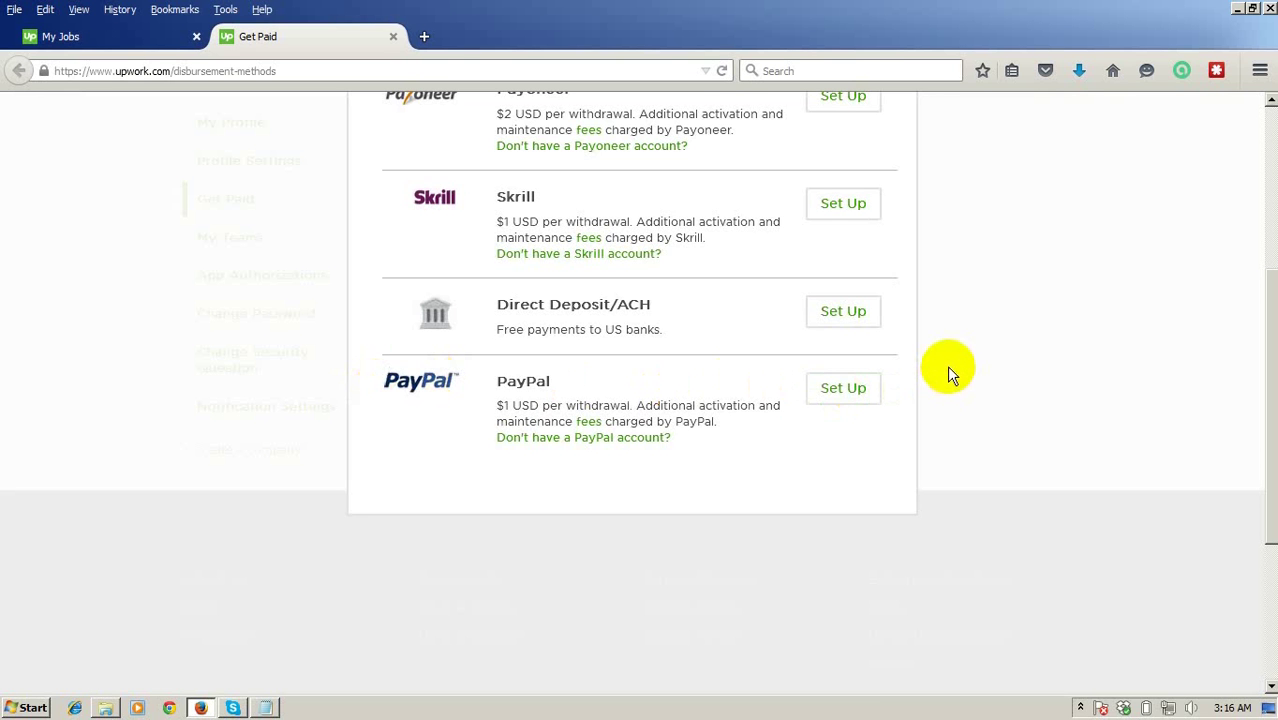
pyautogui.scroll(3, 947, 363)
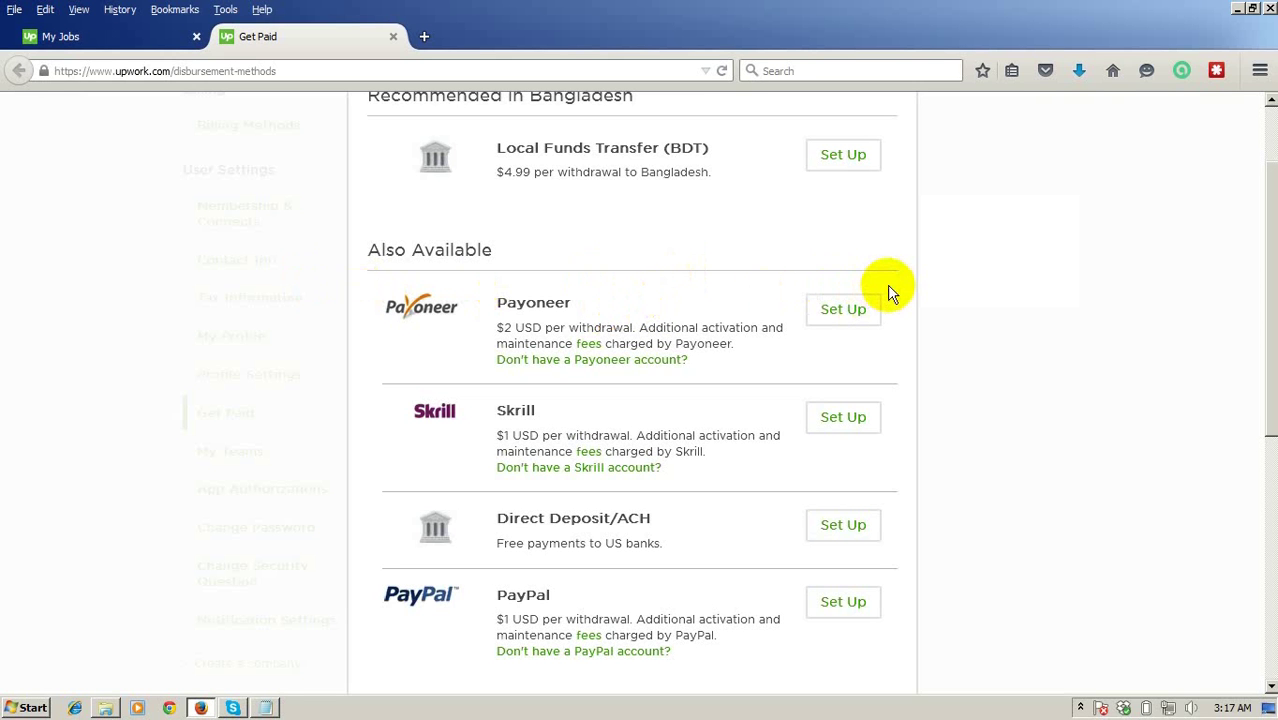
# Return to the top of the Payment Methods list and begin Local Funds Transfer (BDT) setup.
pyautogui.click(505, 329)
pyautogui.moveTo(505, 329); pyautogui.dragTo(513, 329)
pyautogui.scroll(2, 1034, 349)
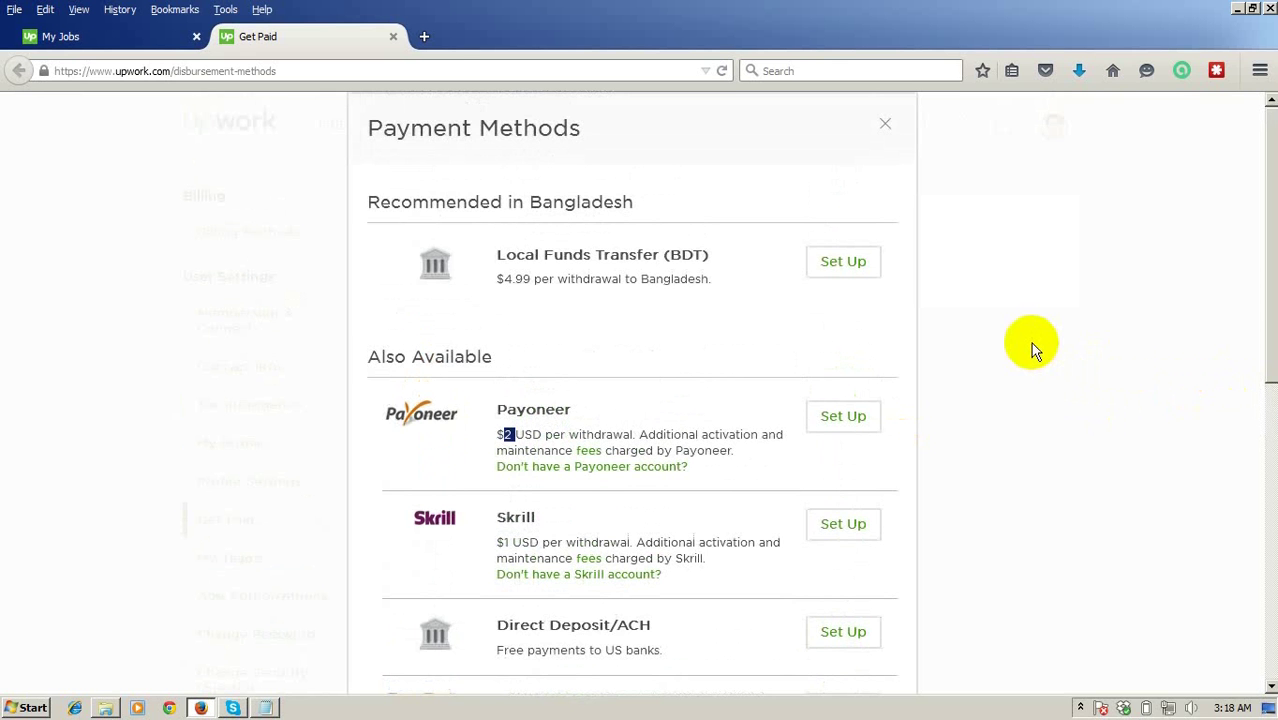
pyautogui.scroll(-2, 1030, 342)
pyautogui.scroll(-2, 1030, 342)
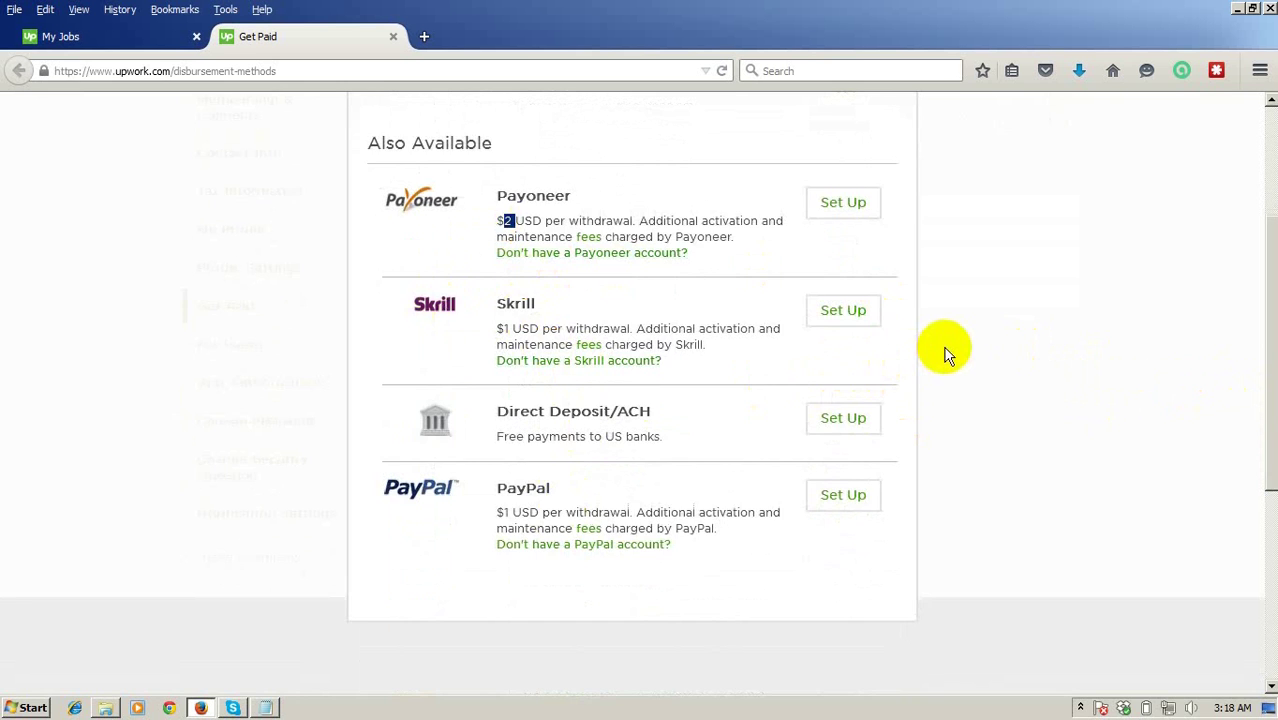
pyautogui.scroll(4, 946, 350)
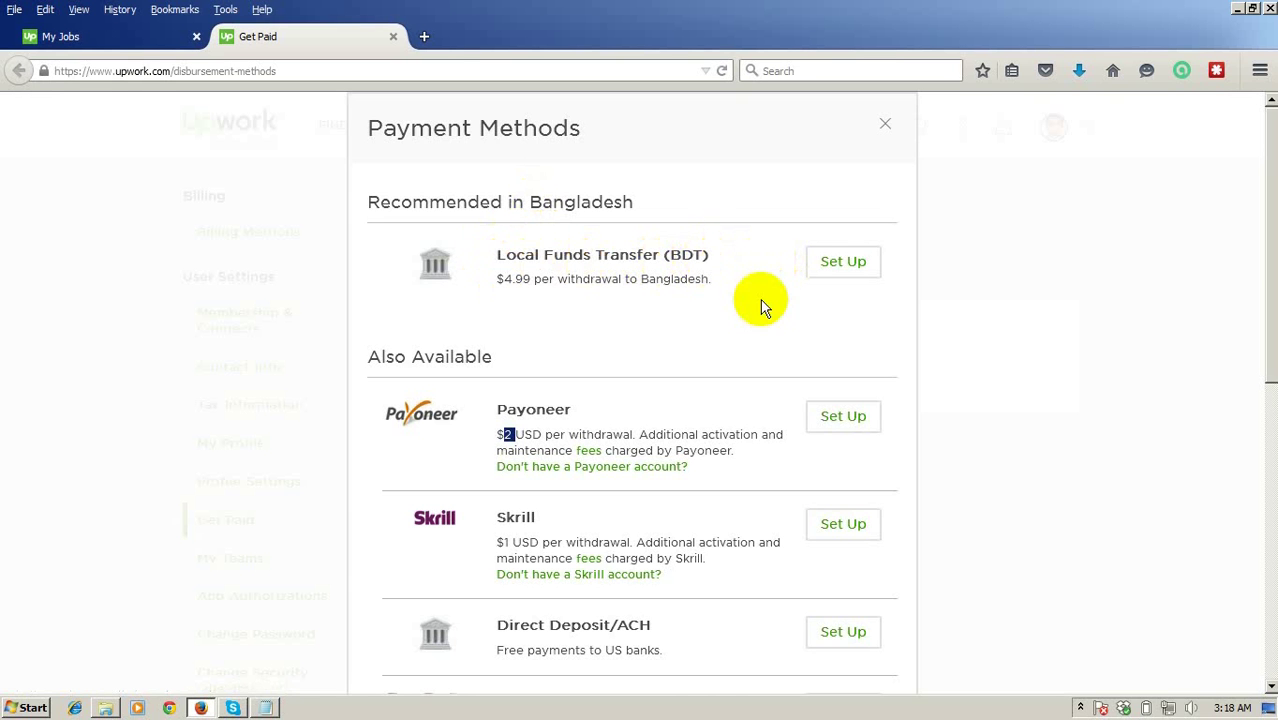
pyautogui.click(838, 265)
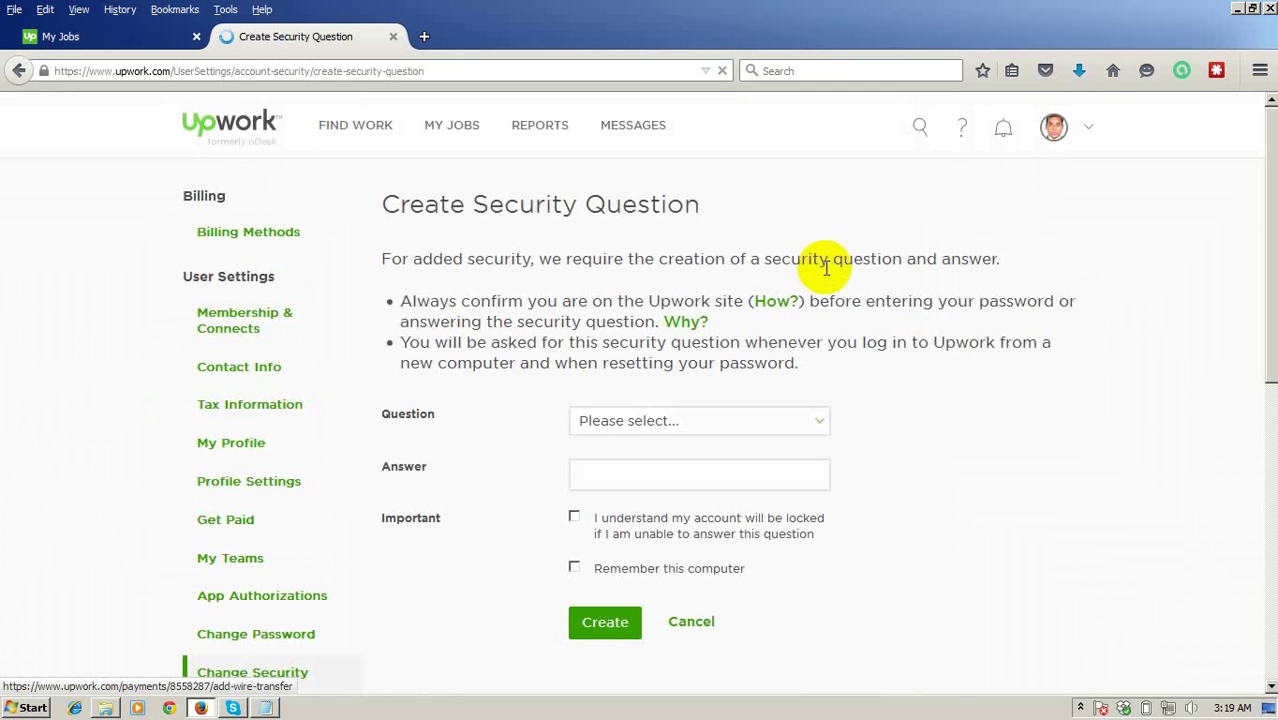
# Choose 'Your favorite writer' as the security question, enter its answer, and select it for copying.
pyautogui.scroll(-2, 806, 262)
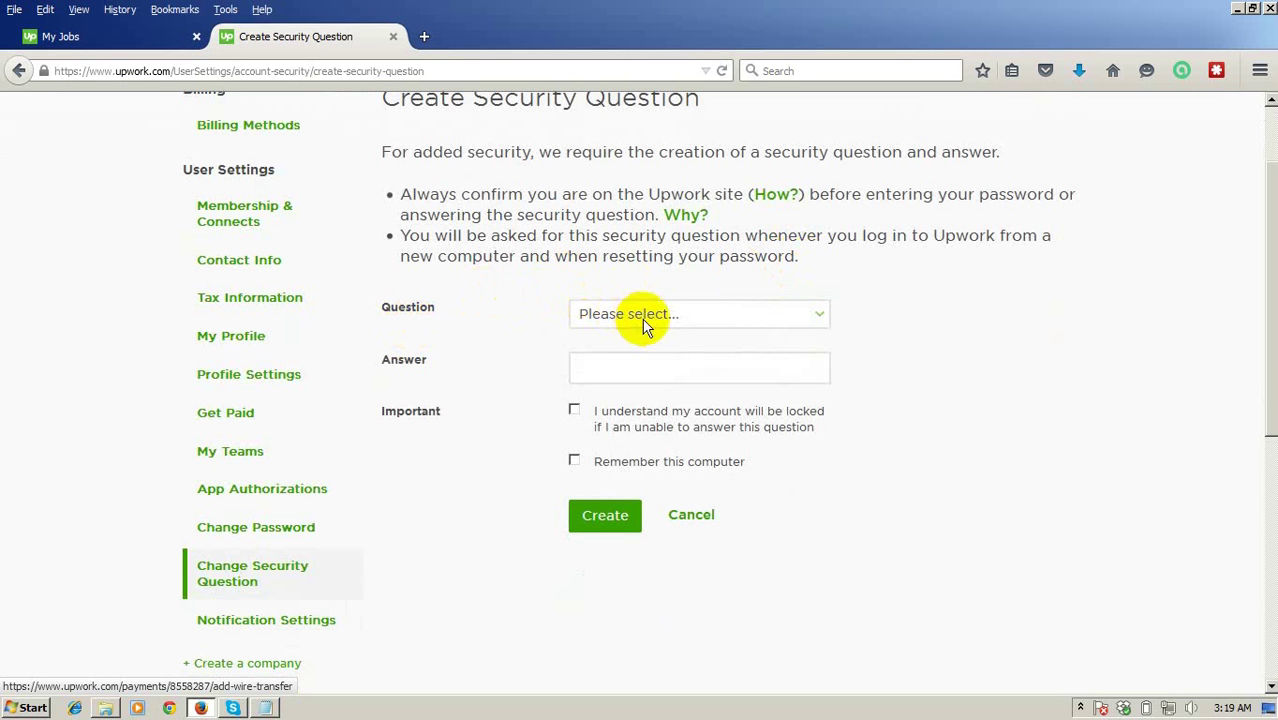
pyautogui.click(648, 316)
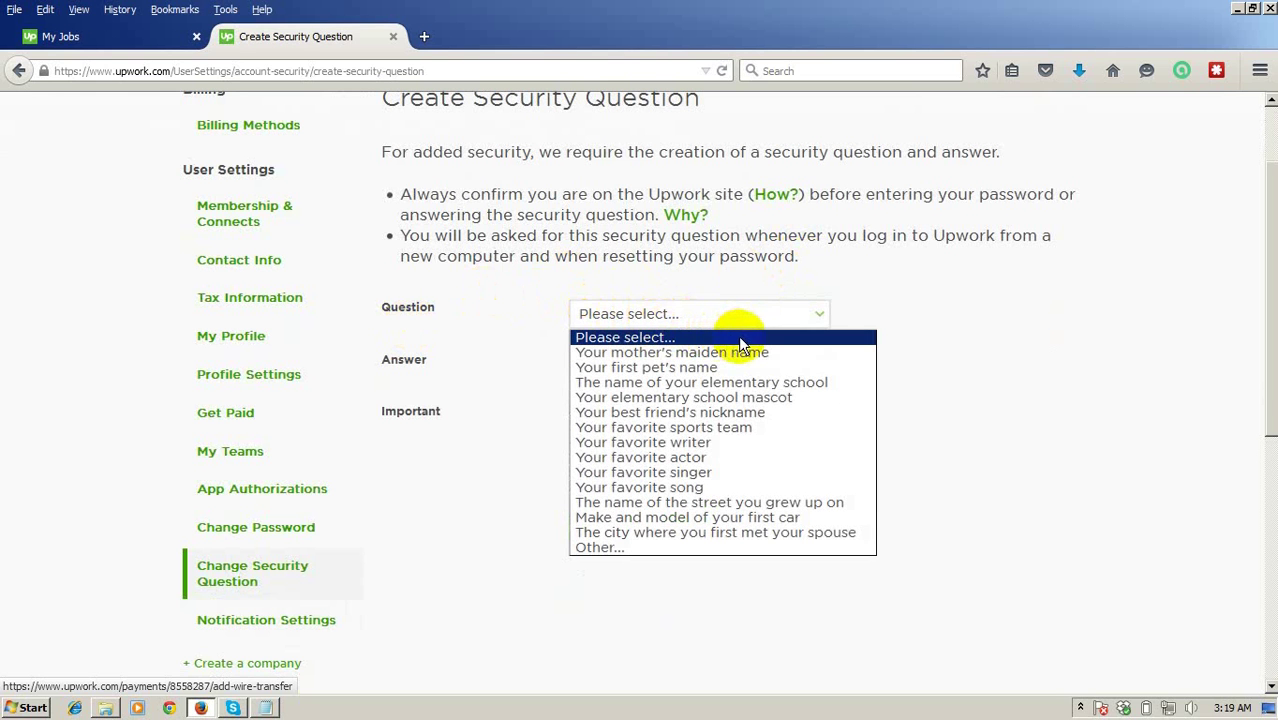
pyautogui.click(726, 442)
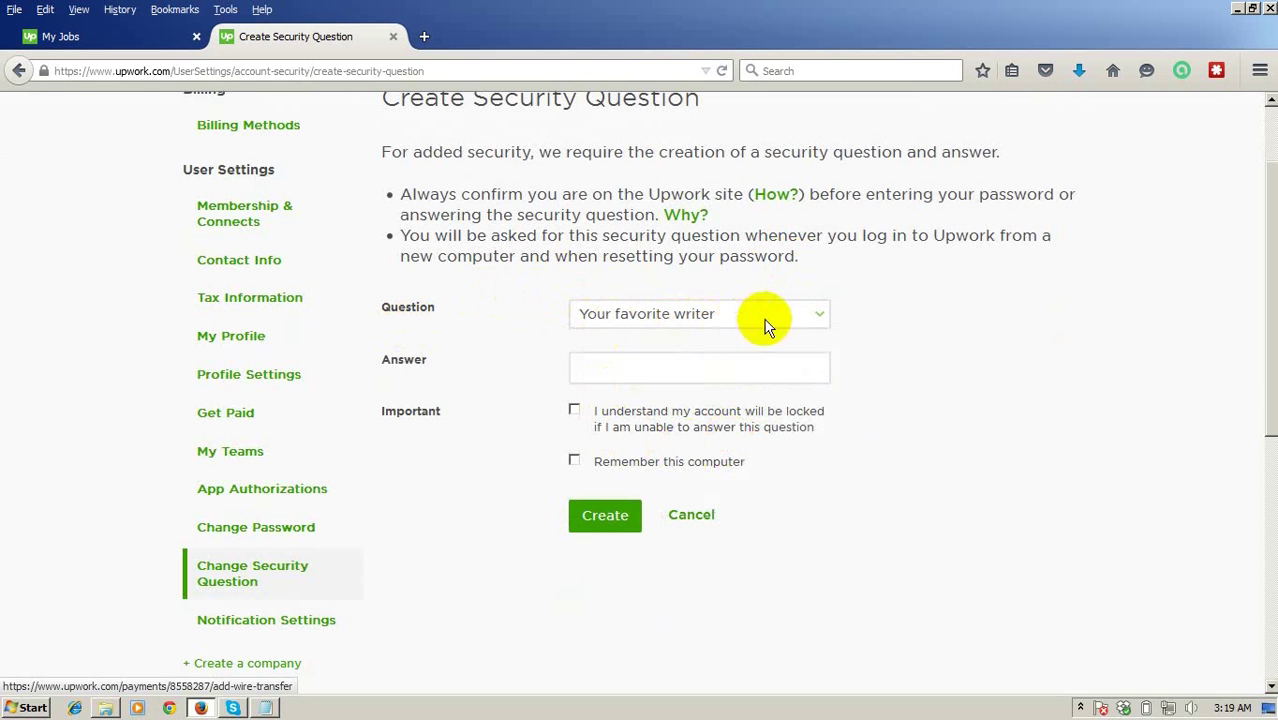
pyautogui.click(703, 371)
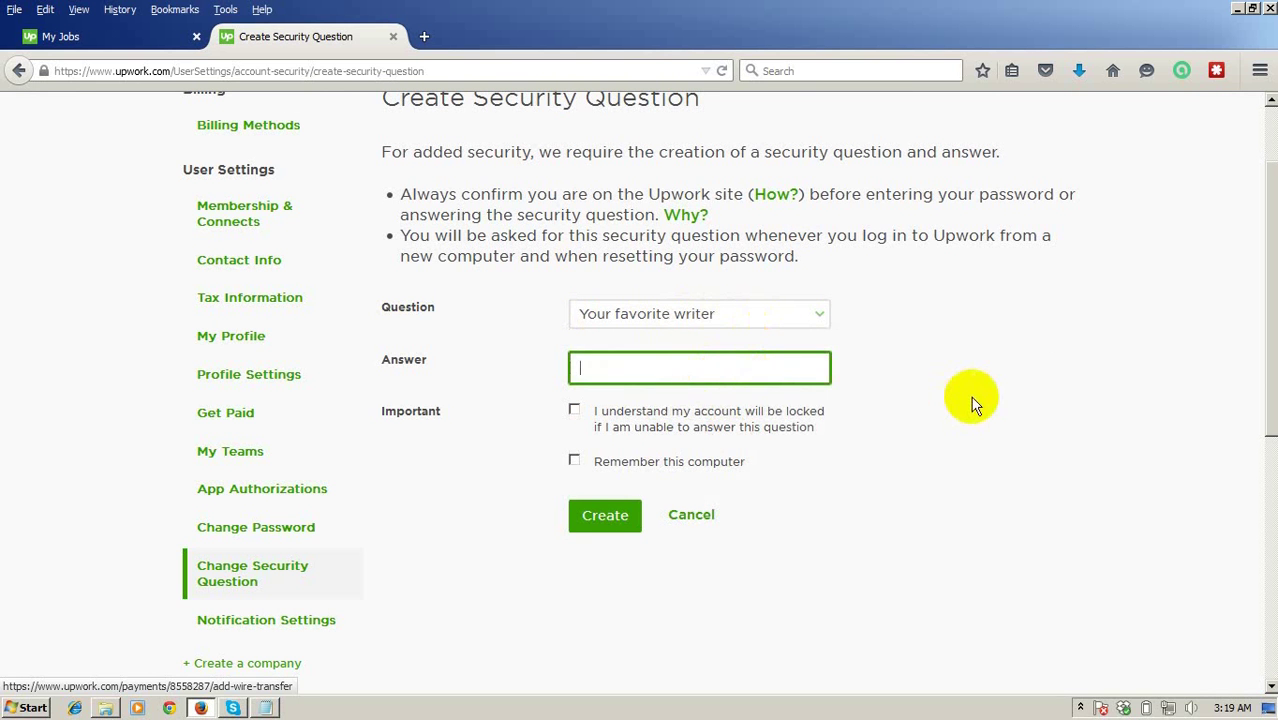
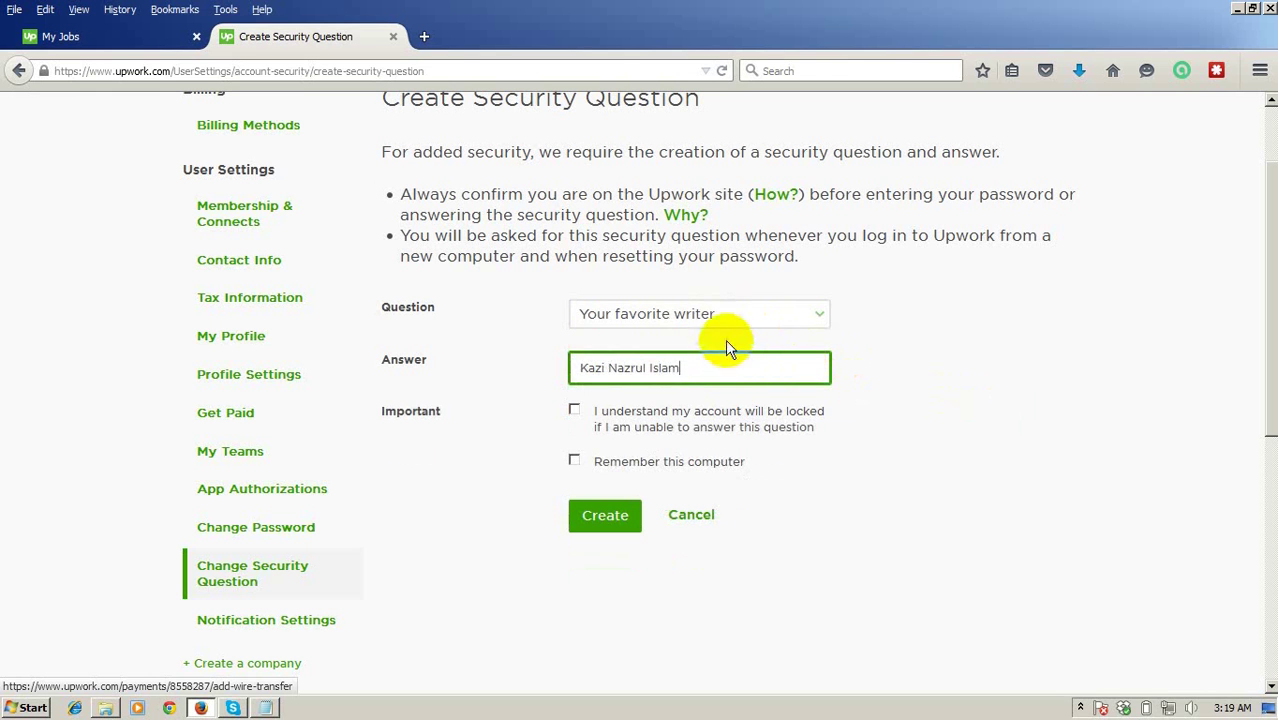
pyautogui.moveTo(699, 366); pyautogui.dragTo(451, 349)
pyautogui.hotkey('ctrl', 'c')
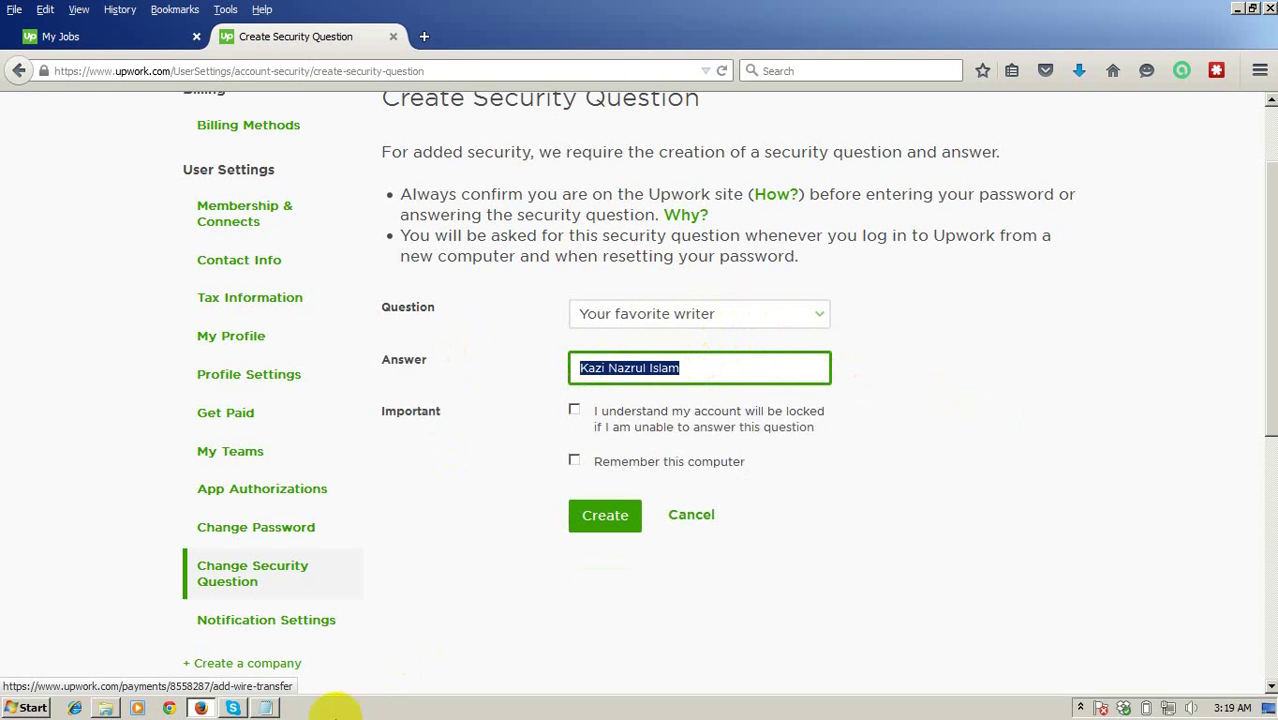
pyautogui.click(265, 708)
# Save the pasted answer in Notepad under 'Your Favorite Writer: Ans:' and go back to the browser.
pyautogui.click(347, 407)
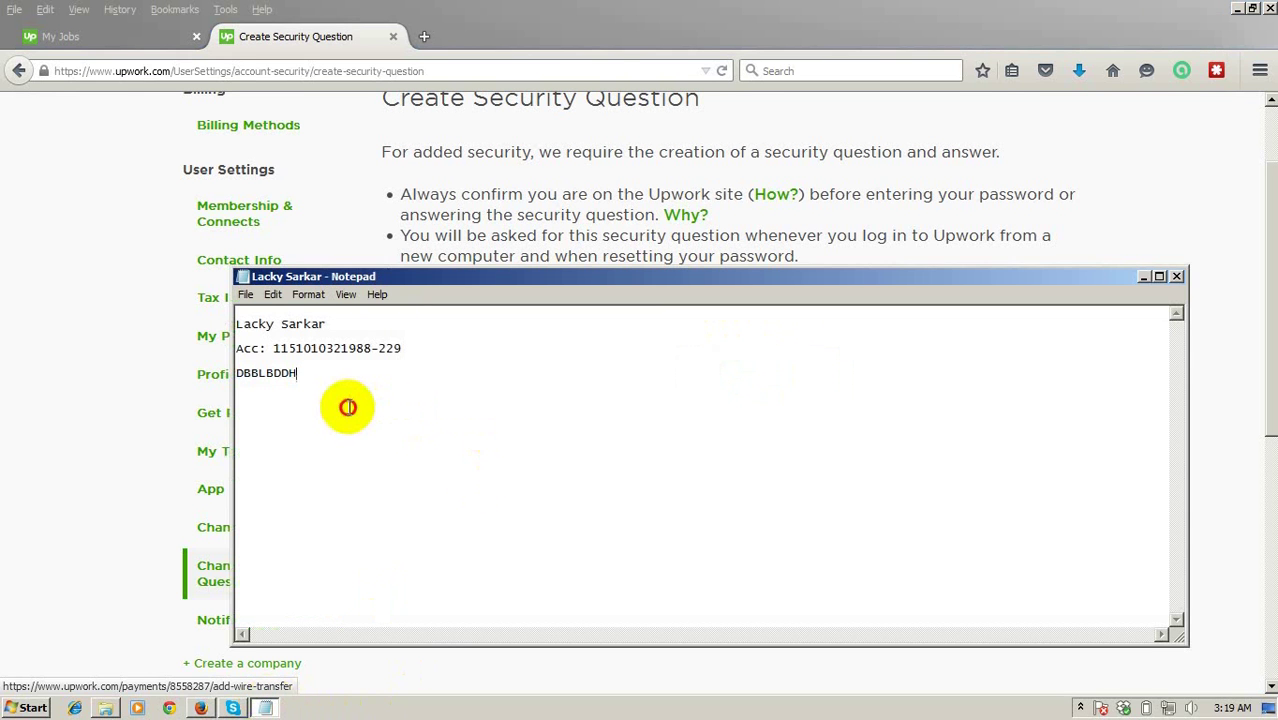
pyautogui.hotkey('ctrl', 'v')
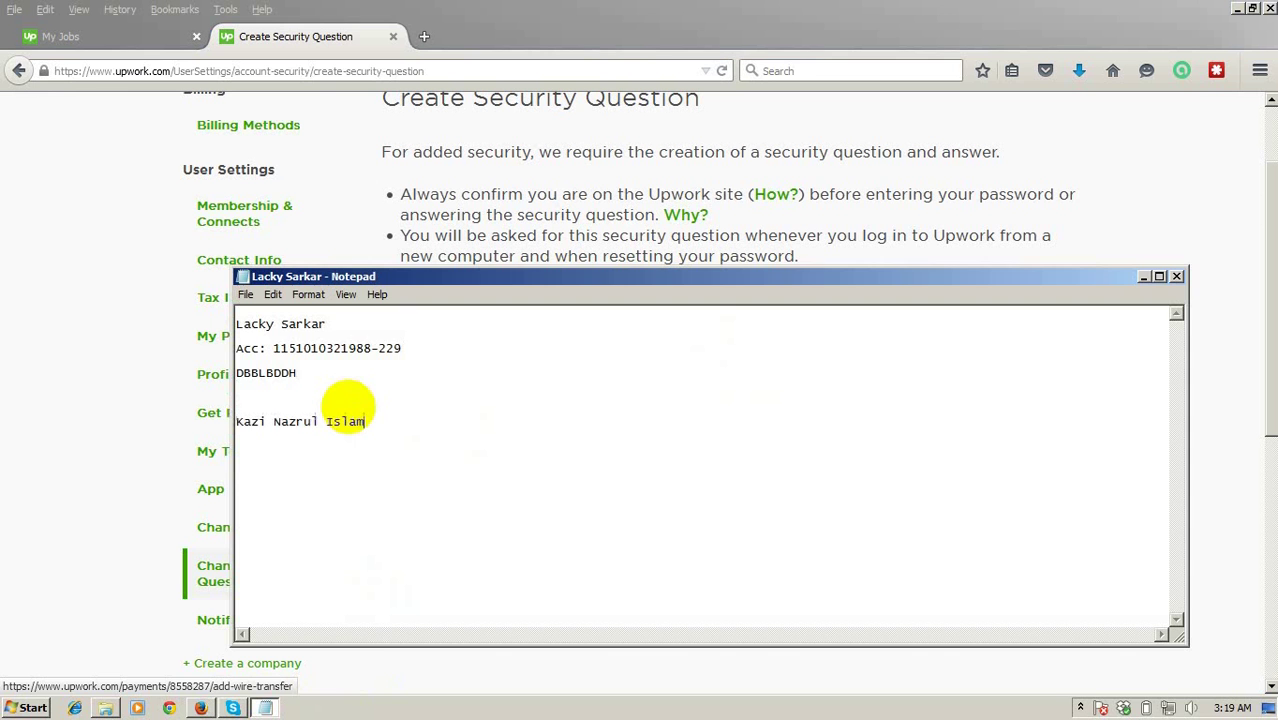
pyautogui.moveTo(358, 286); pyautogui.dragTo(490, 397)
pyautogui.click(424, 512)
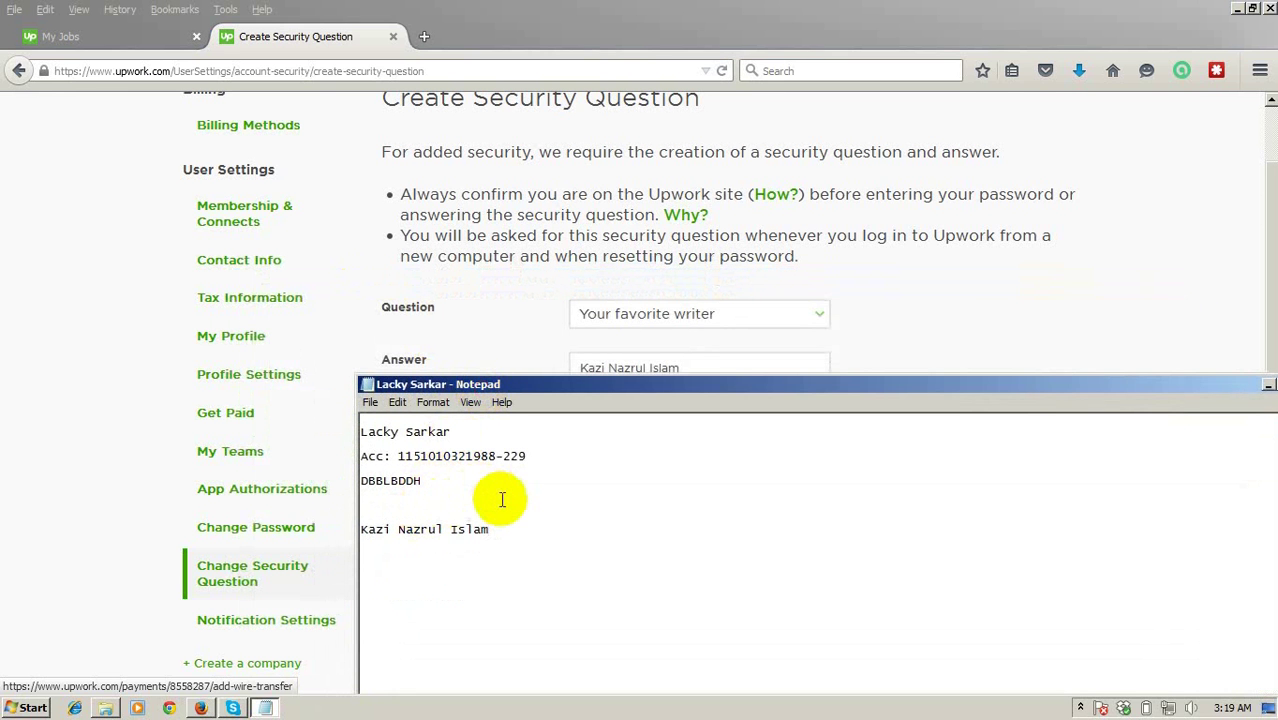
pyautogui.write('Your Favorite Writer: ')
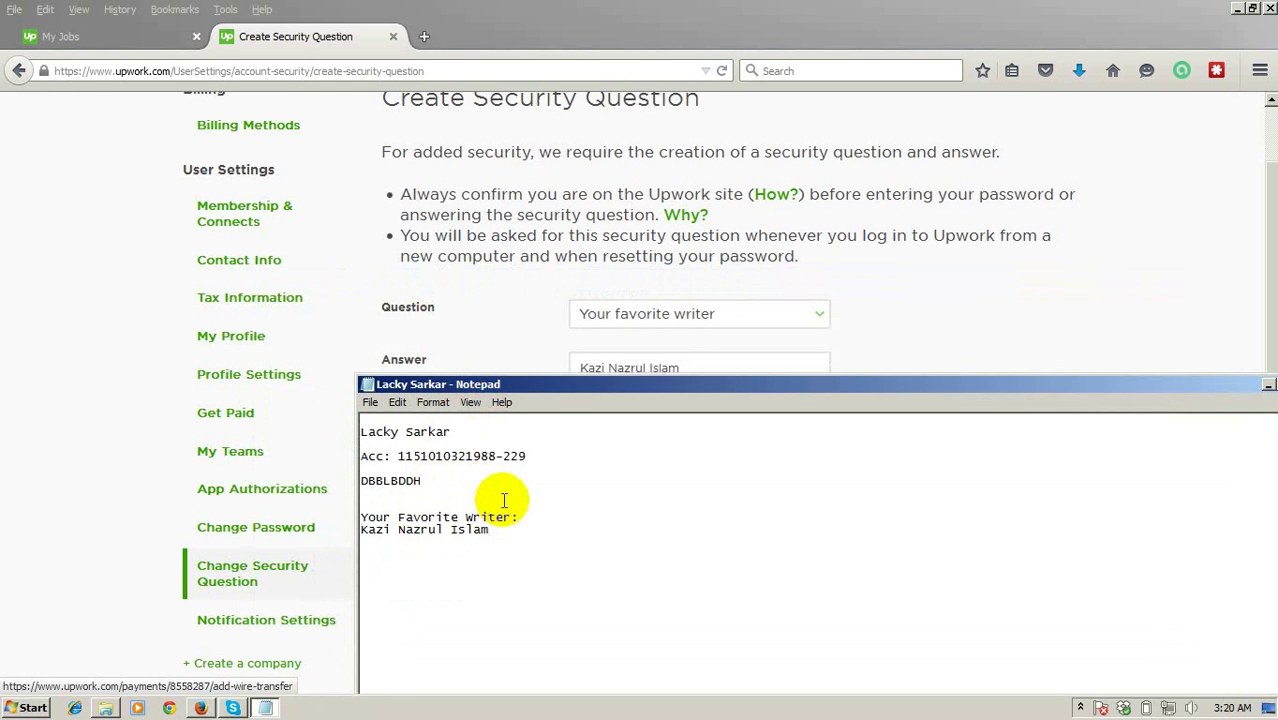
pyautogui.write('Ans:')
pyautogui.click(591, 8)
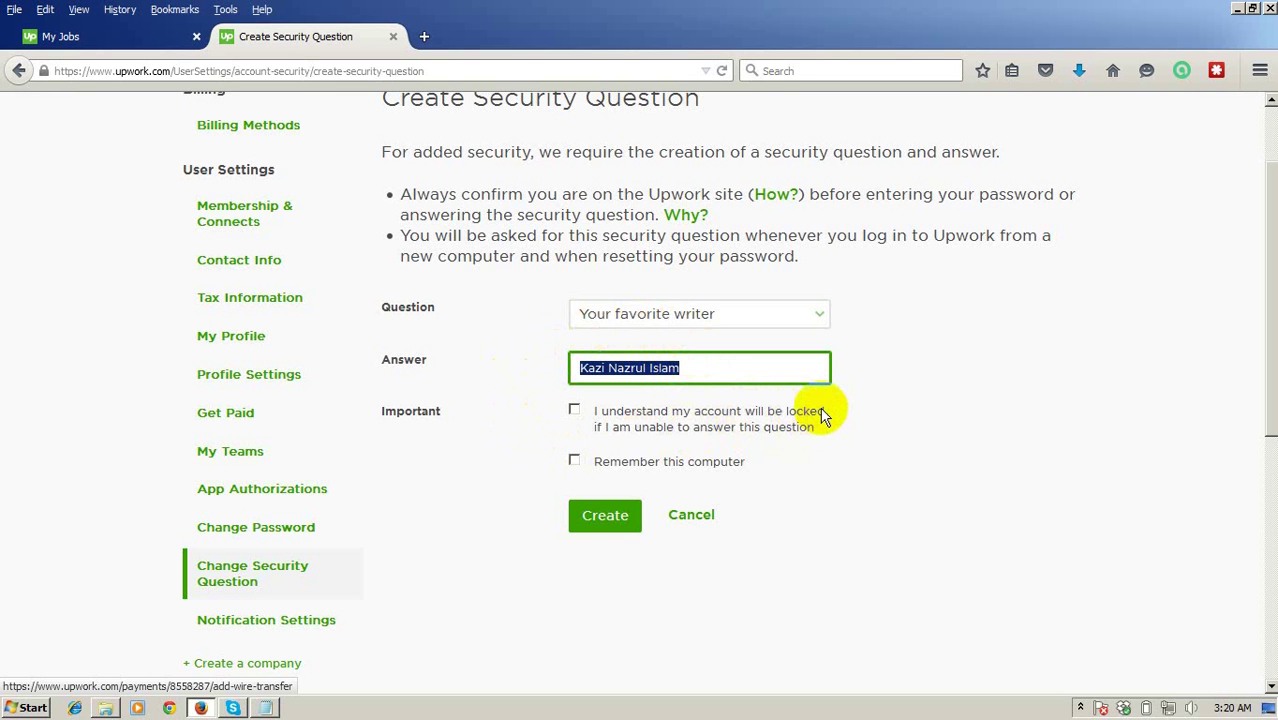
# Acknowledge the account-lock warning and submit the new security question.
pyautogui.click(822, 415)
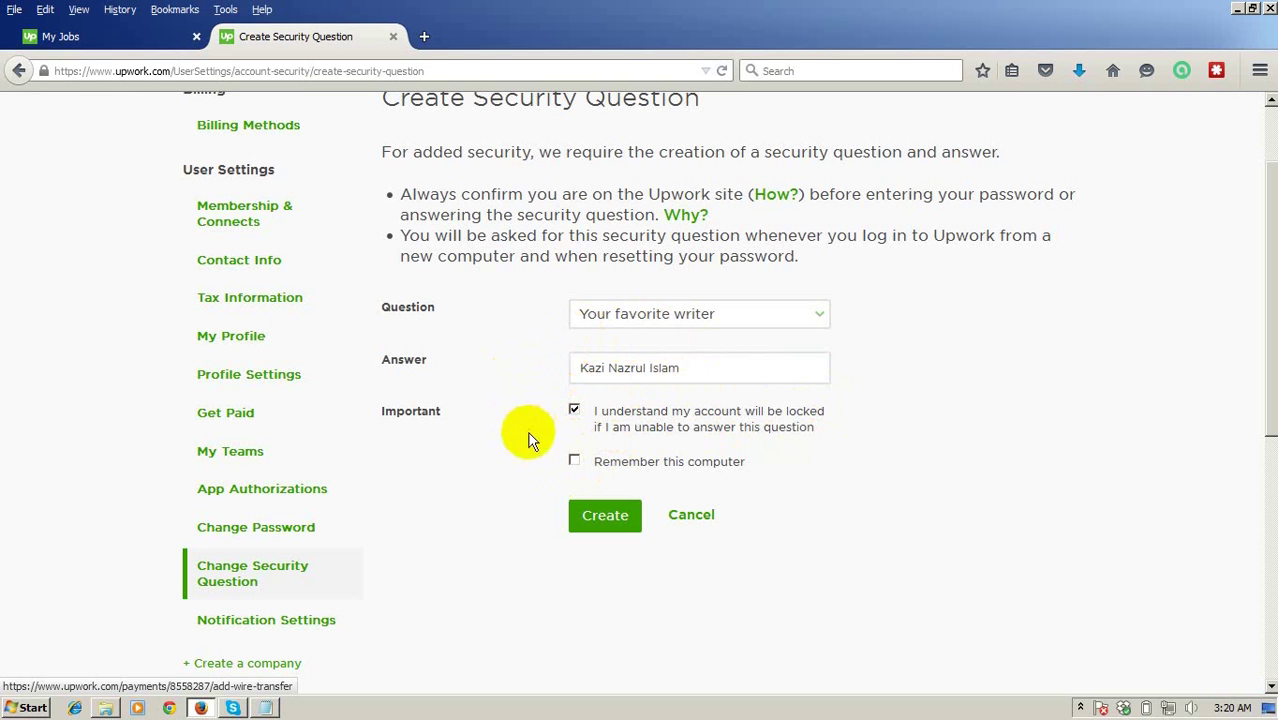
pyautogui.click(576, 464)
pyautogui.scroll(2, 445, 555)
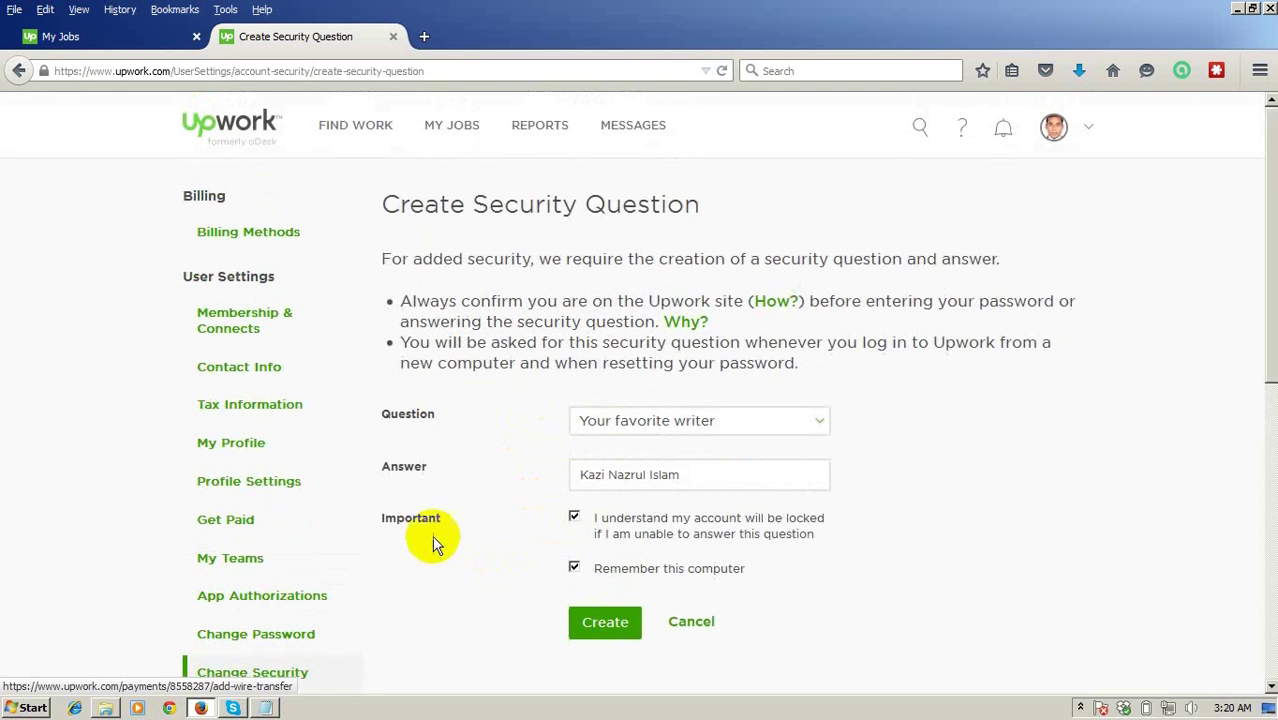
pyautogui.scroll(-2, 432, 535)
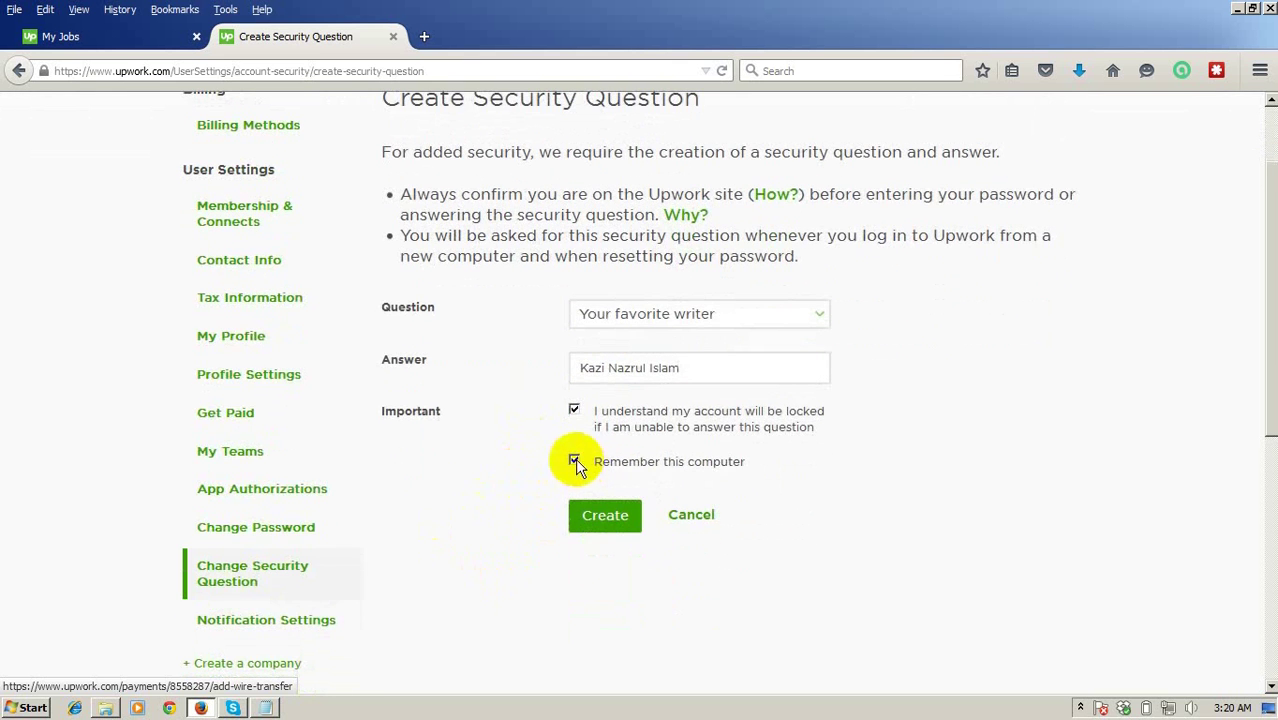
pyautogui.scroll(2, 456, 513)
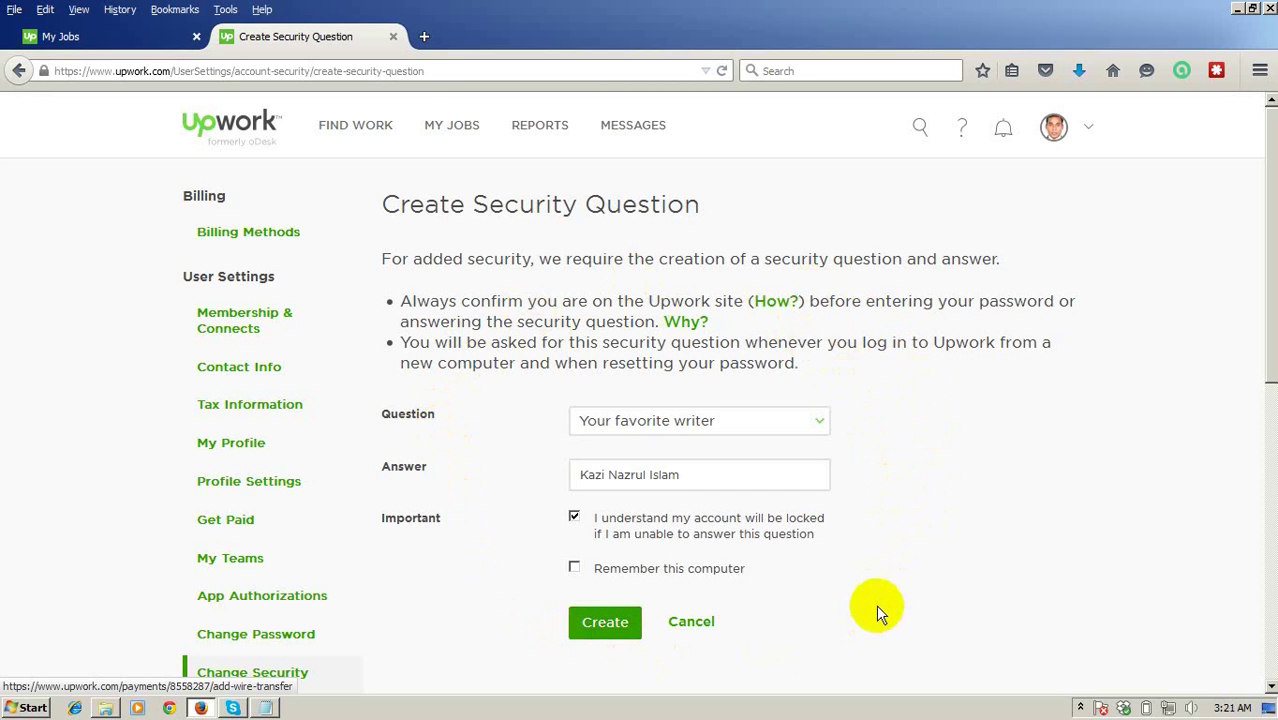
pyautogui.click(592, 628)
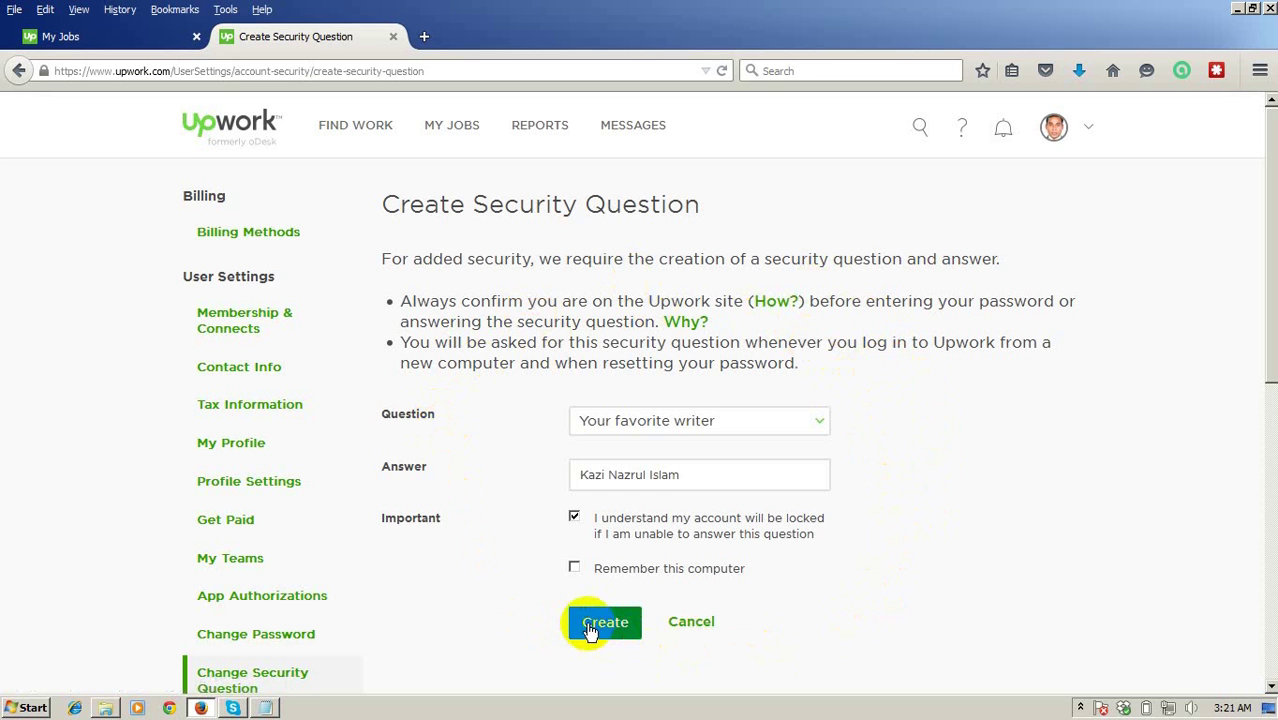
pyautogui.click(599, 627)
# Create the security question and move to the Bank SWIFT Code field.
pyautogui.click(603, 630)
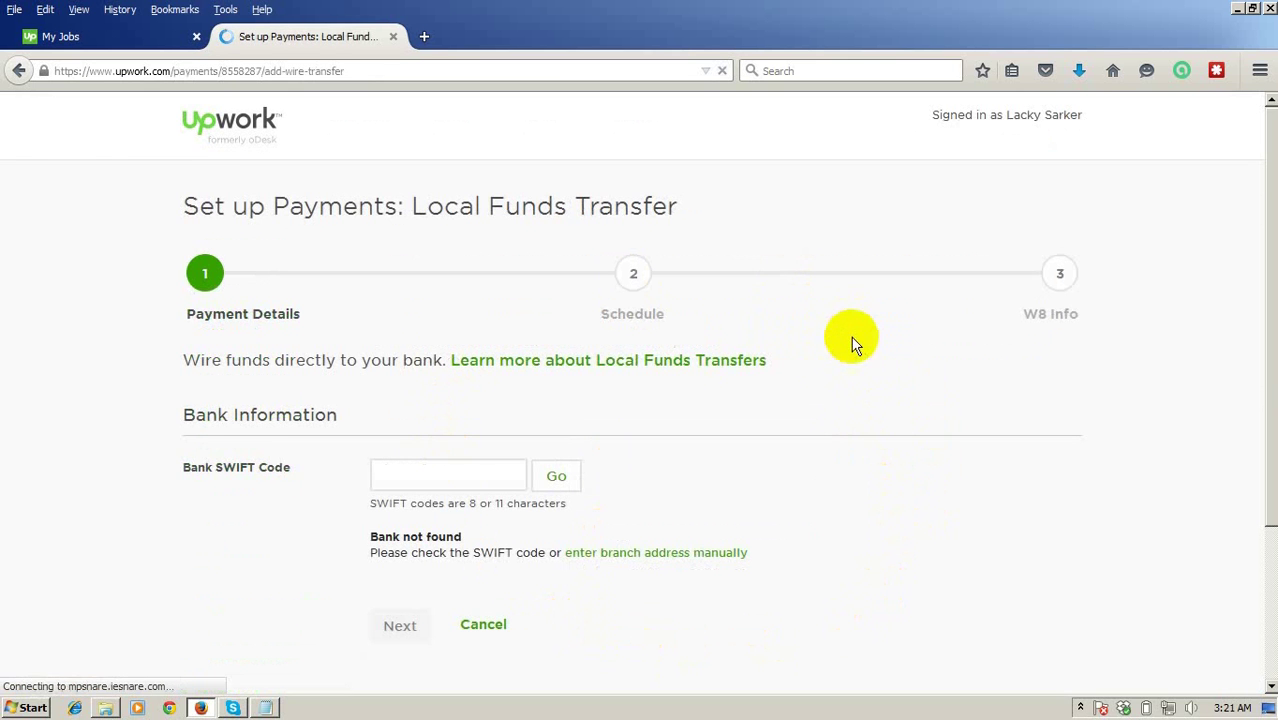
pyautogui.scroll(-2, 845, 325)
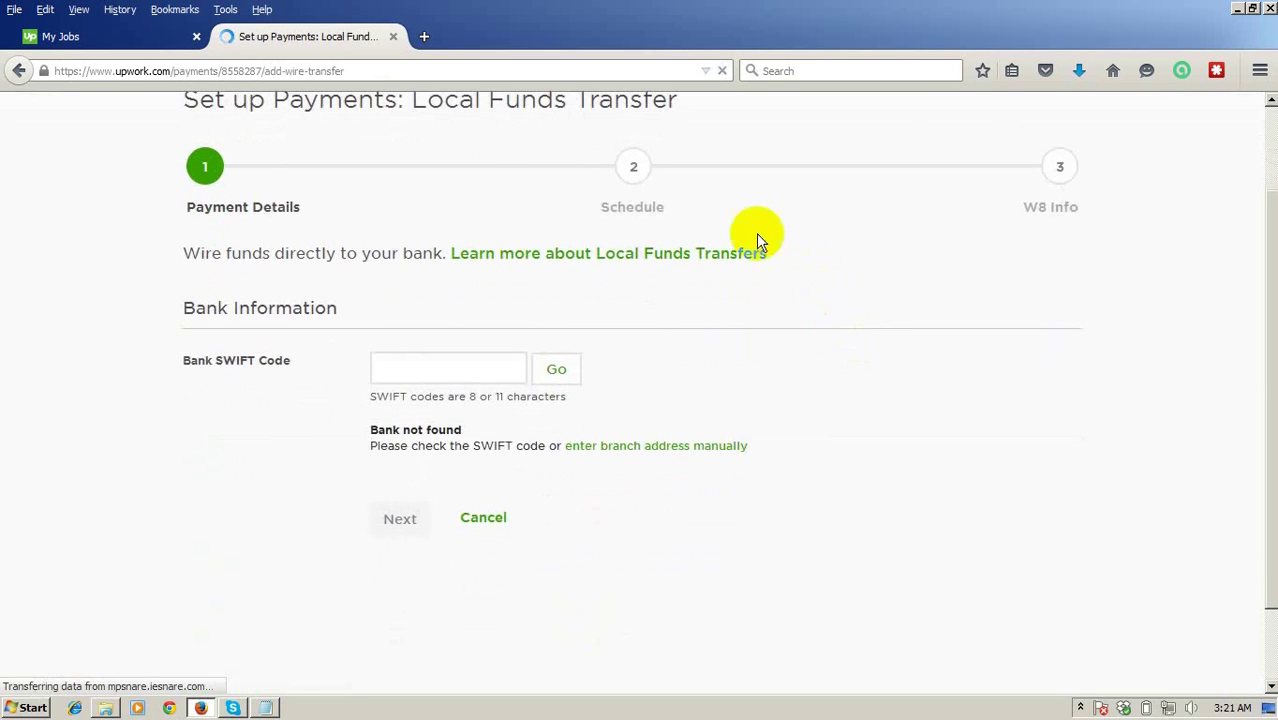
pyautogui.click(400, 368)
pyautogui.scroll(2, 300, 265)
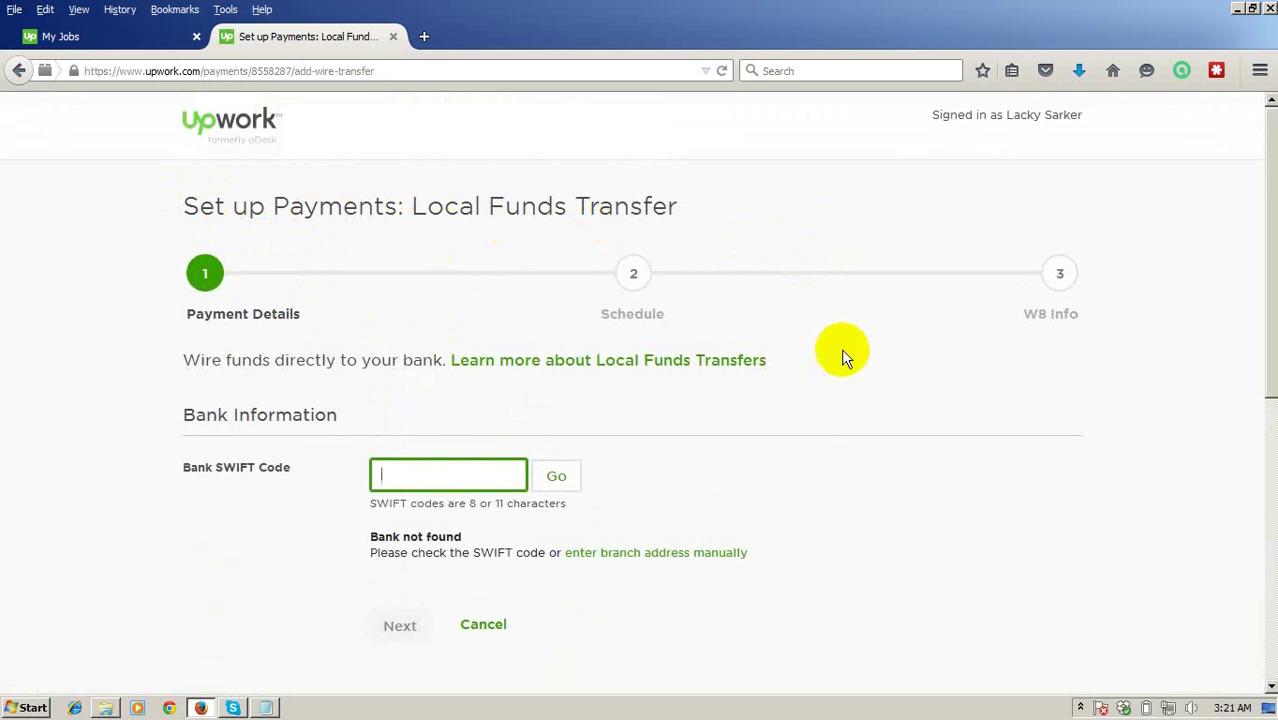
pyautogui.scroll(-2, 841, 355)
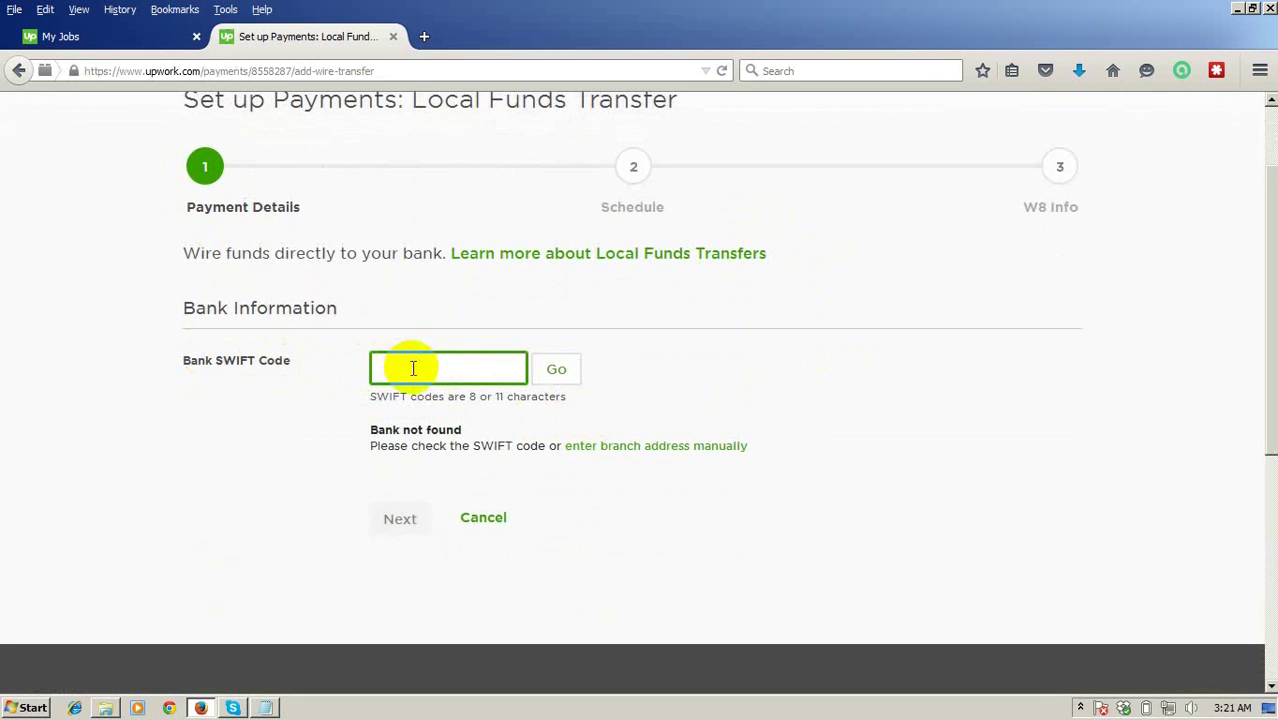
# Copy SWIFT code DBBLBDDH from the notes into the field and look up the bank.
pyautogui.click(270, 710)
pyautogui.doubleClick(420, 481)
pyautogui.hotkey('ctrl', 'c')
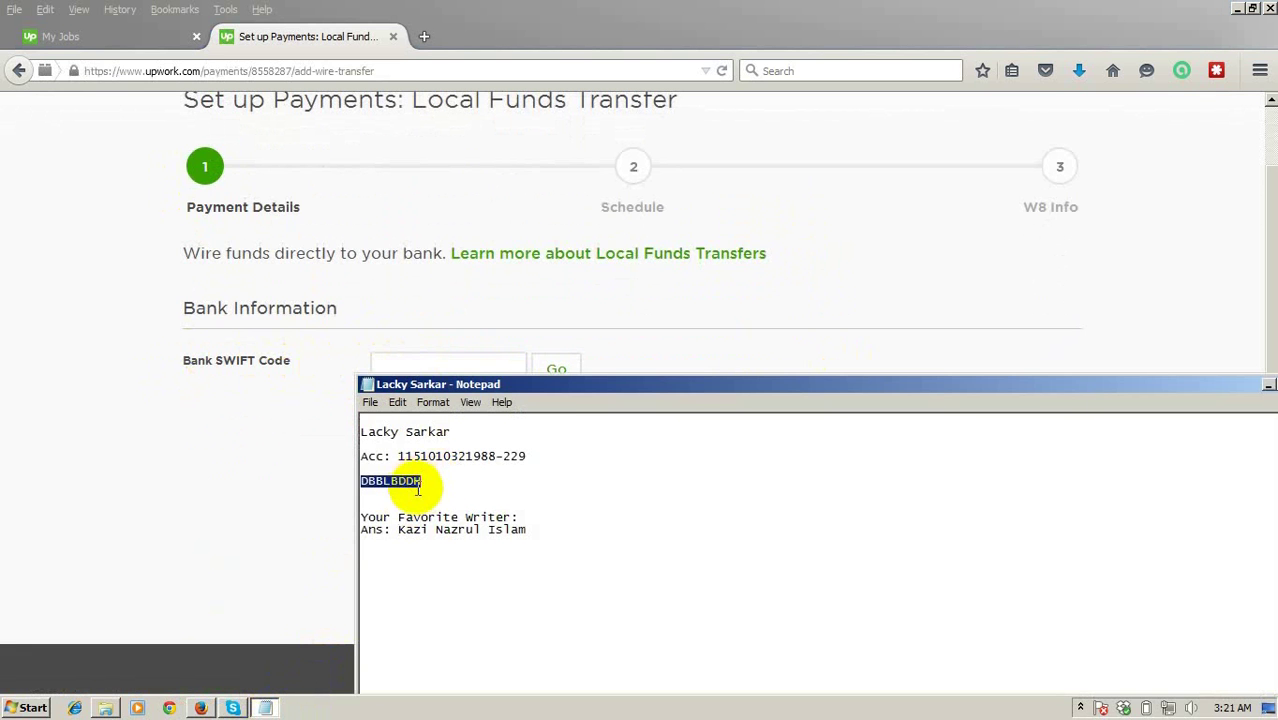
pyautogui.click(456, 352)
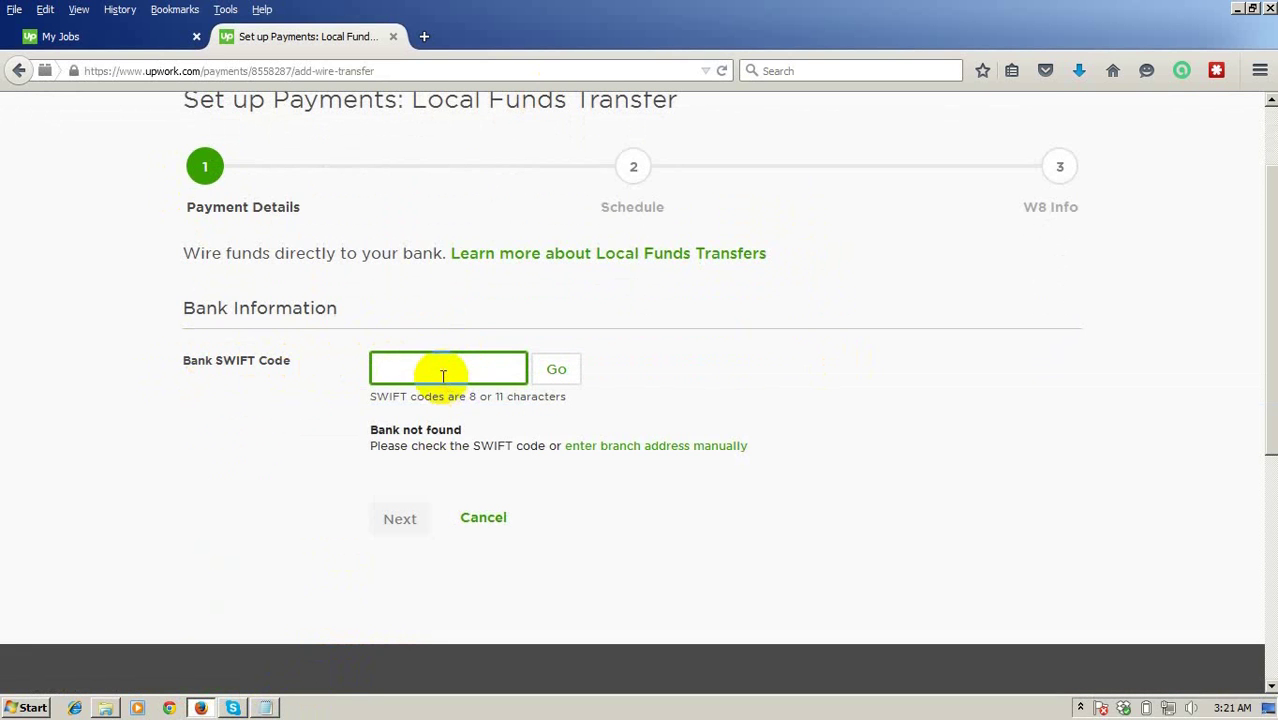
pyautogui.hotkey('ctrl', 'v')
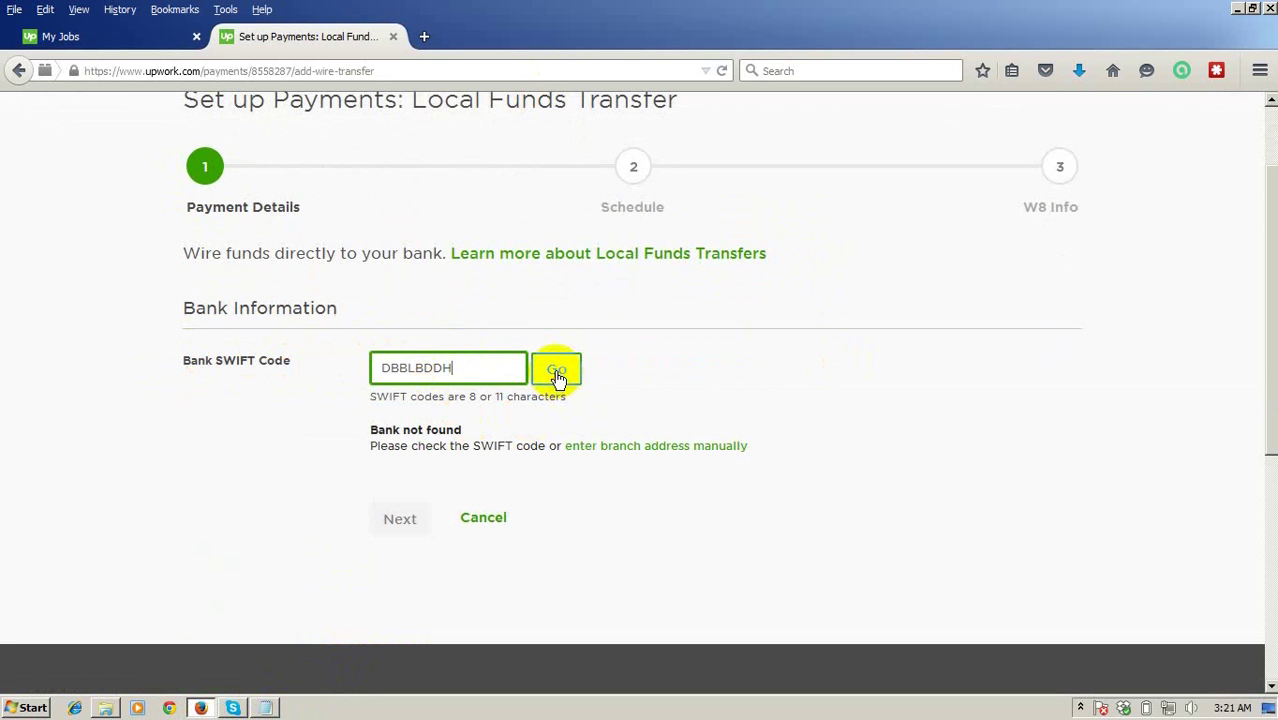
pyautogui.click(558, 372)
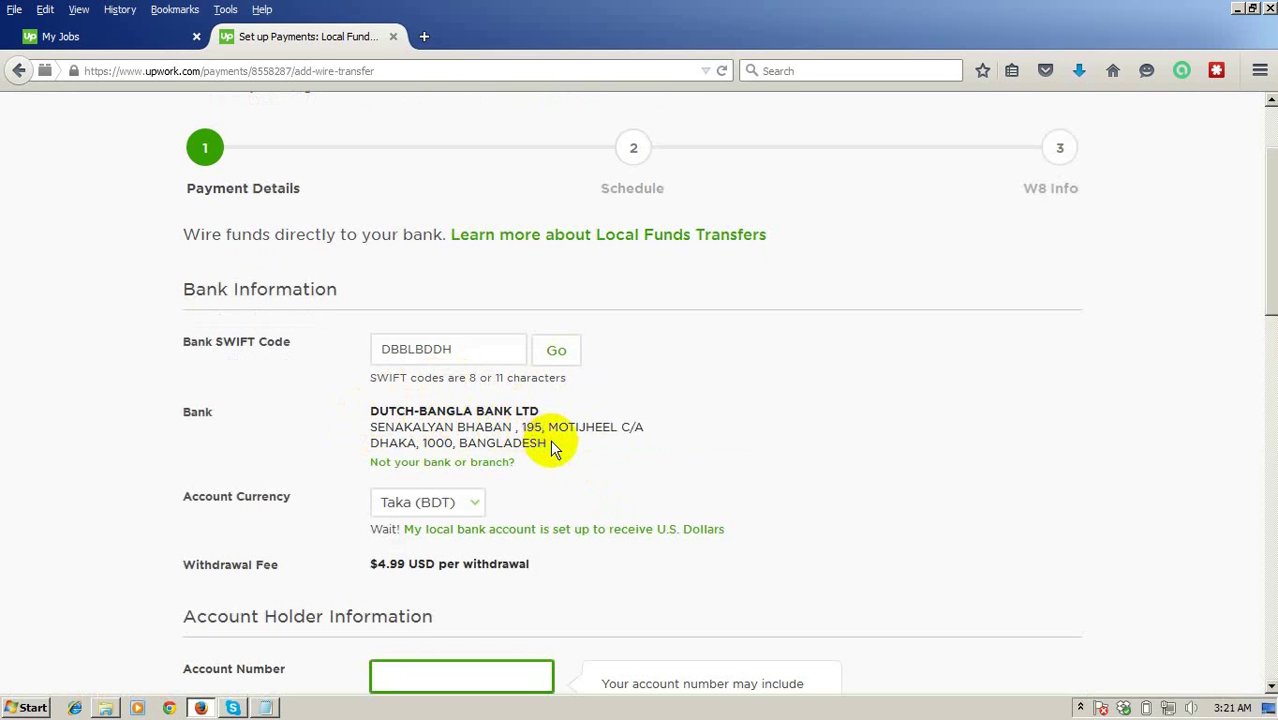
# Check the account currency options on the payment details form.
pyautogui.scroll(-2, 557, 447)
pyautogui.scroll(-2, 557, 447)
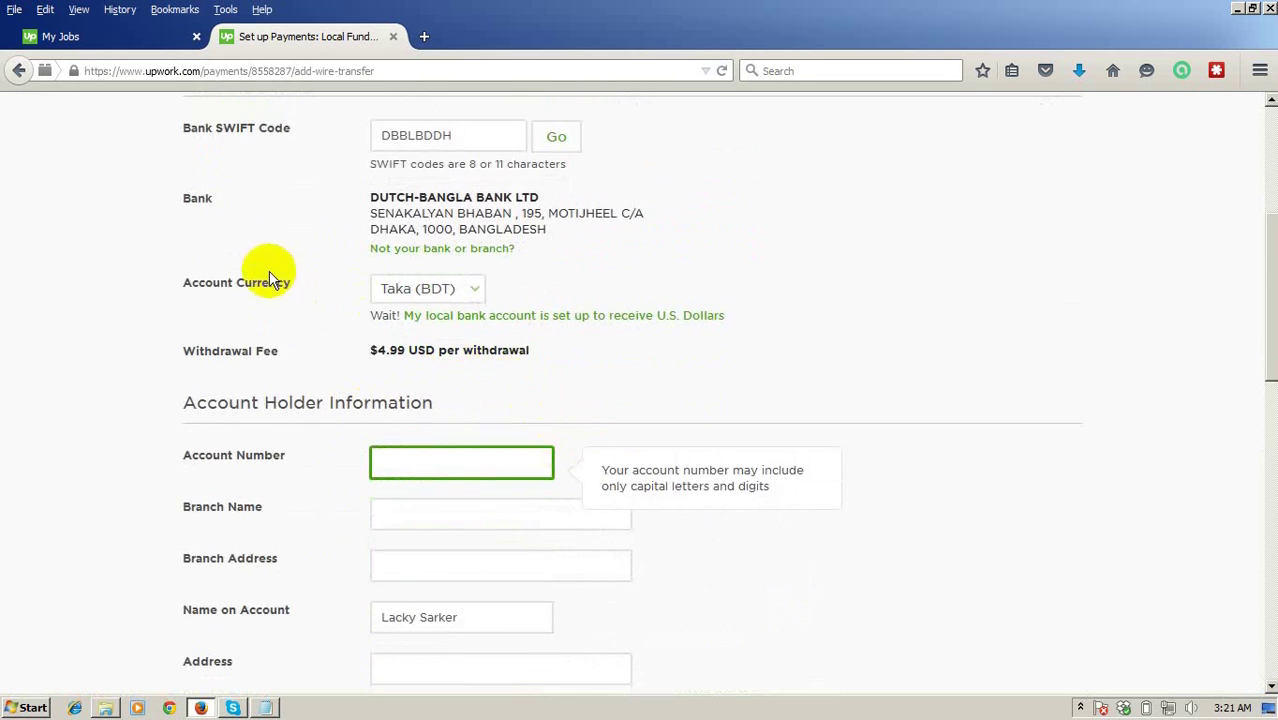
pyautogui.click(470, 290)
pyautogui.click(755, 296)
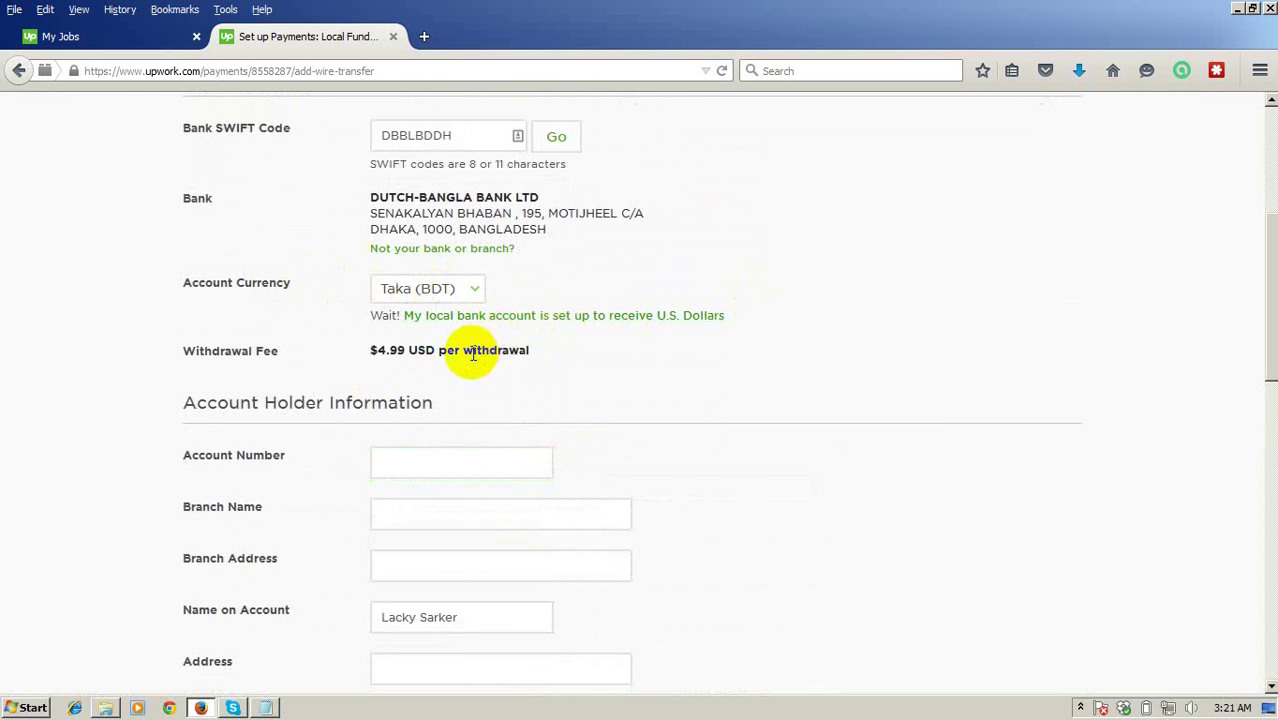
pyautogui.scroll(-2, 465, 345)
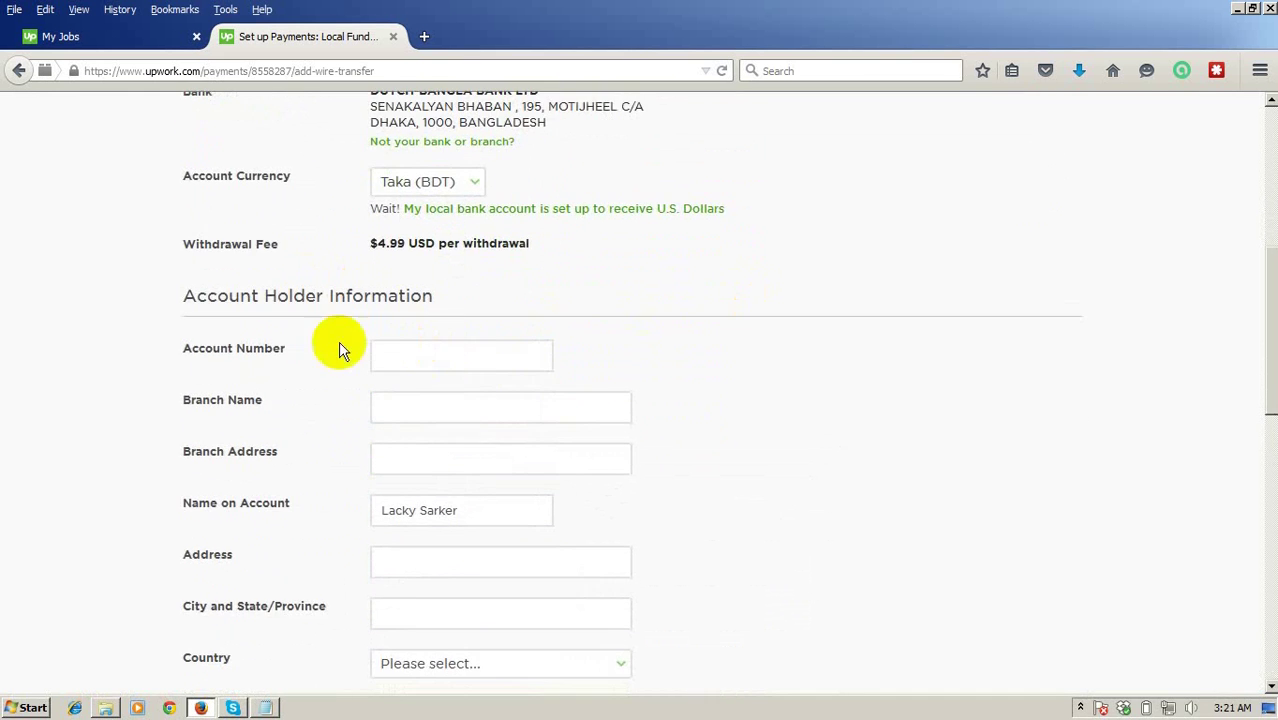
# Copy the bank account number from the notes into the Account Number field.
pyautogui.click(379, 355)
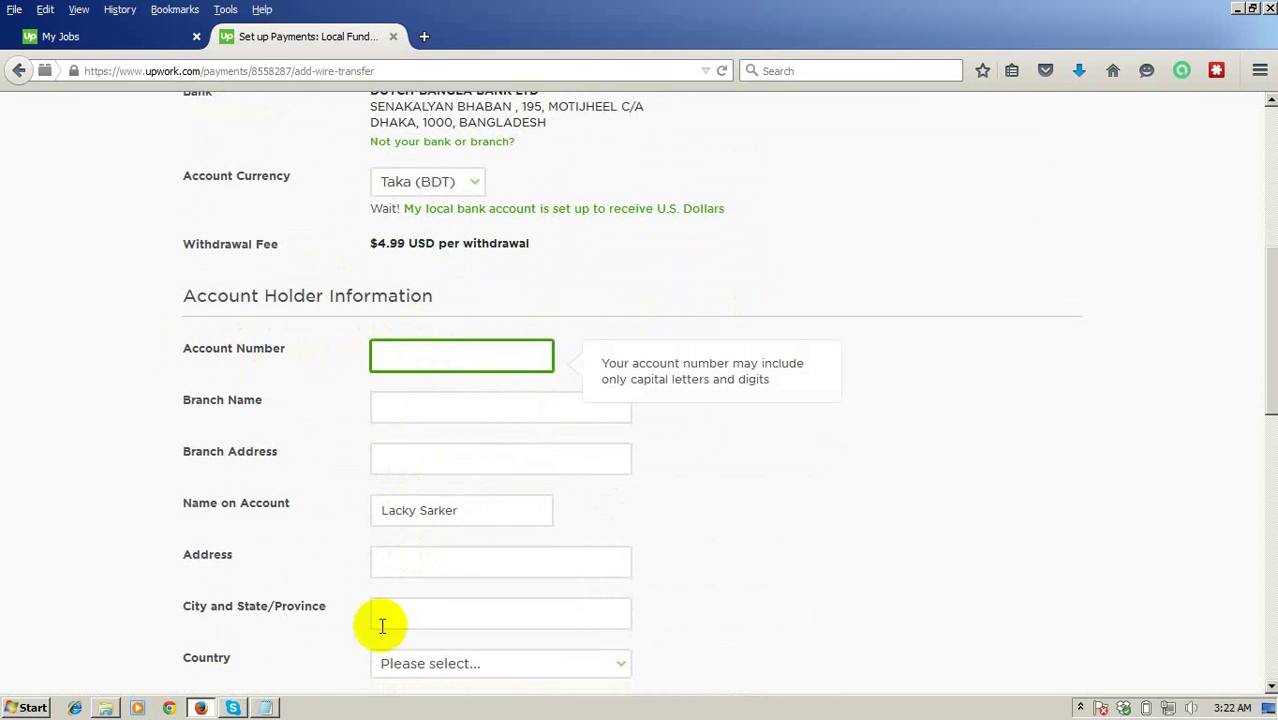
pyautogui.click(265, 708)
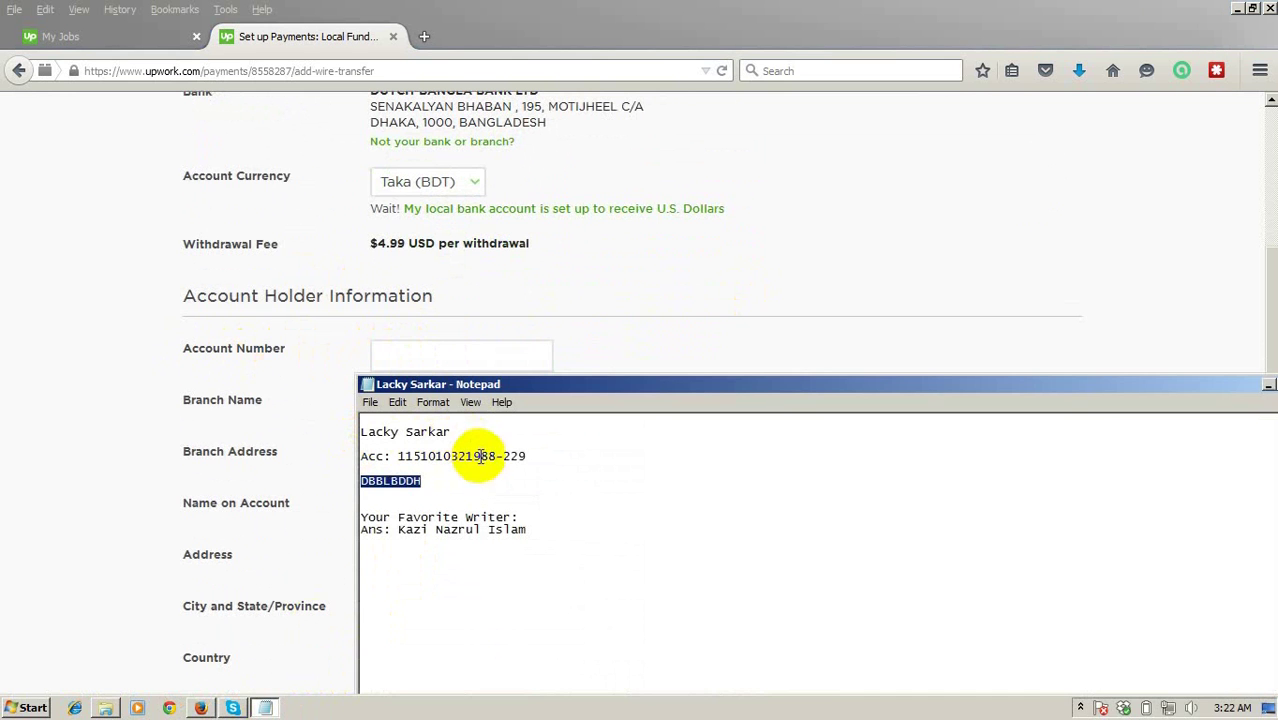
pyautogui.click(531, 456)
pyautogui.hotkey('shift', 'Home')
pyautogui.click(394, 462)
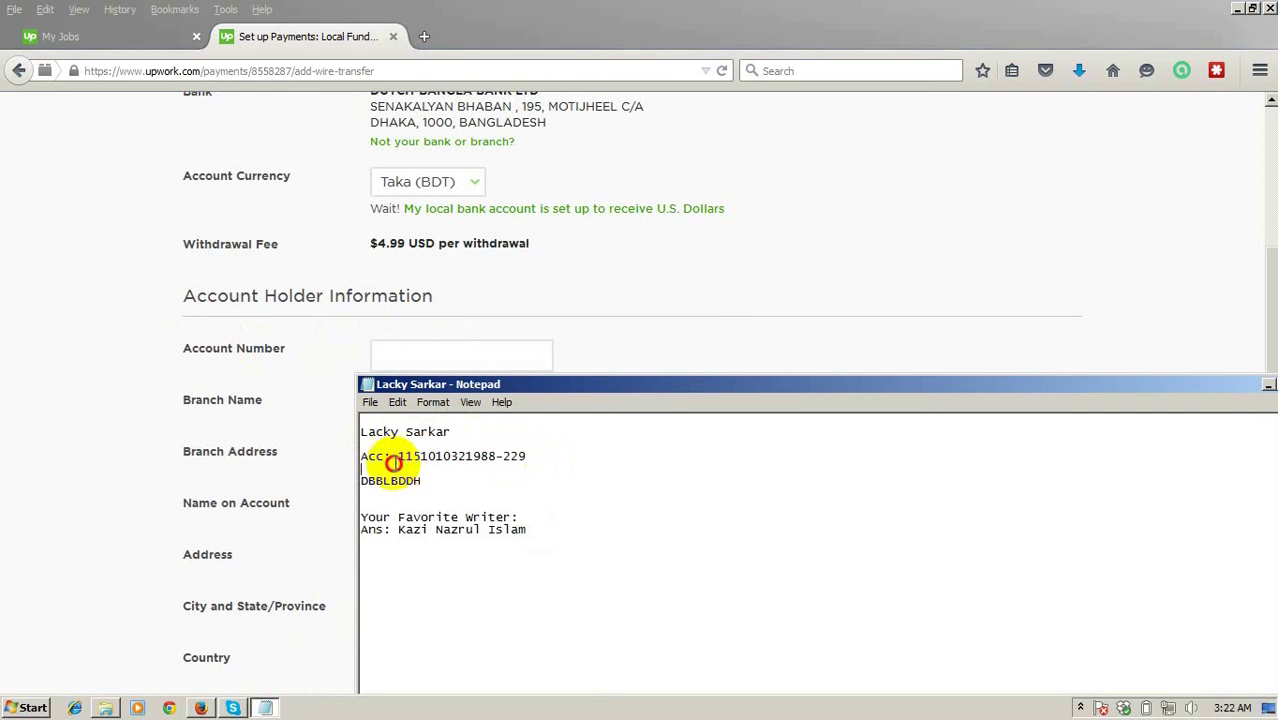
pyautogui.click(400, 462)
pyautogui.hotkey('shift', 'End')
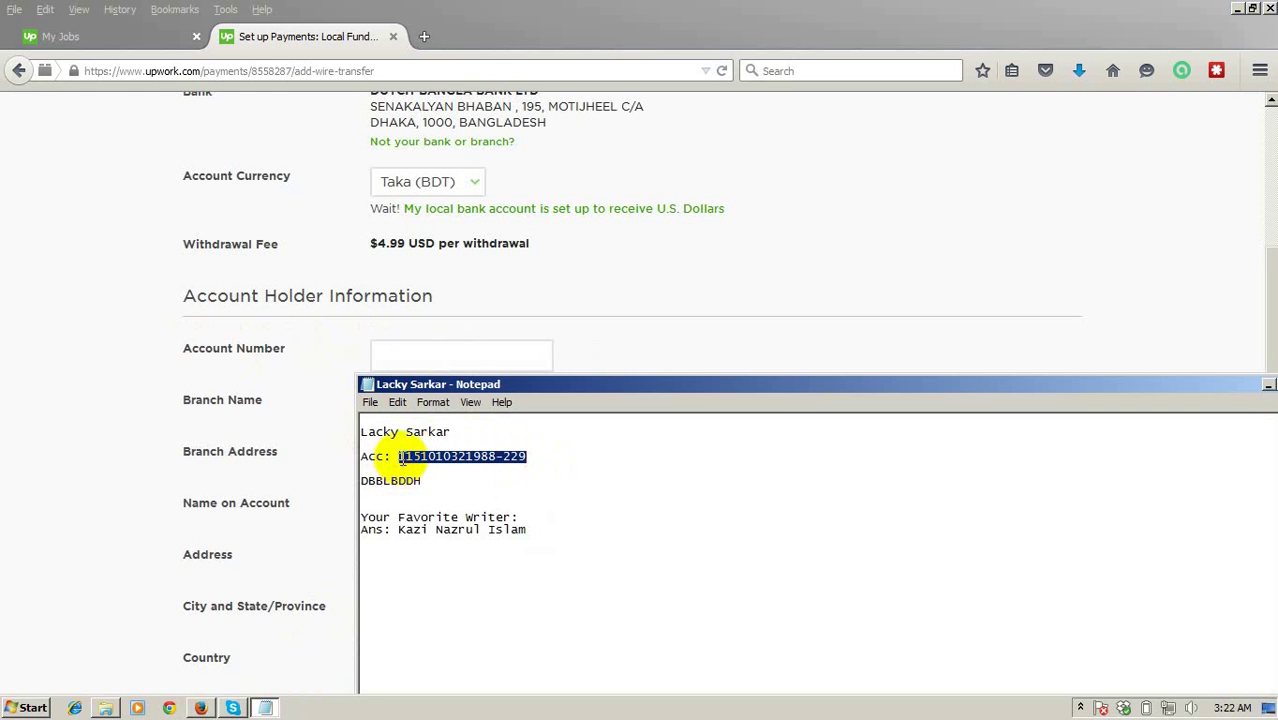
pyautogui.rightClick(401, 458)
pyautogui.click(458, 502)
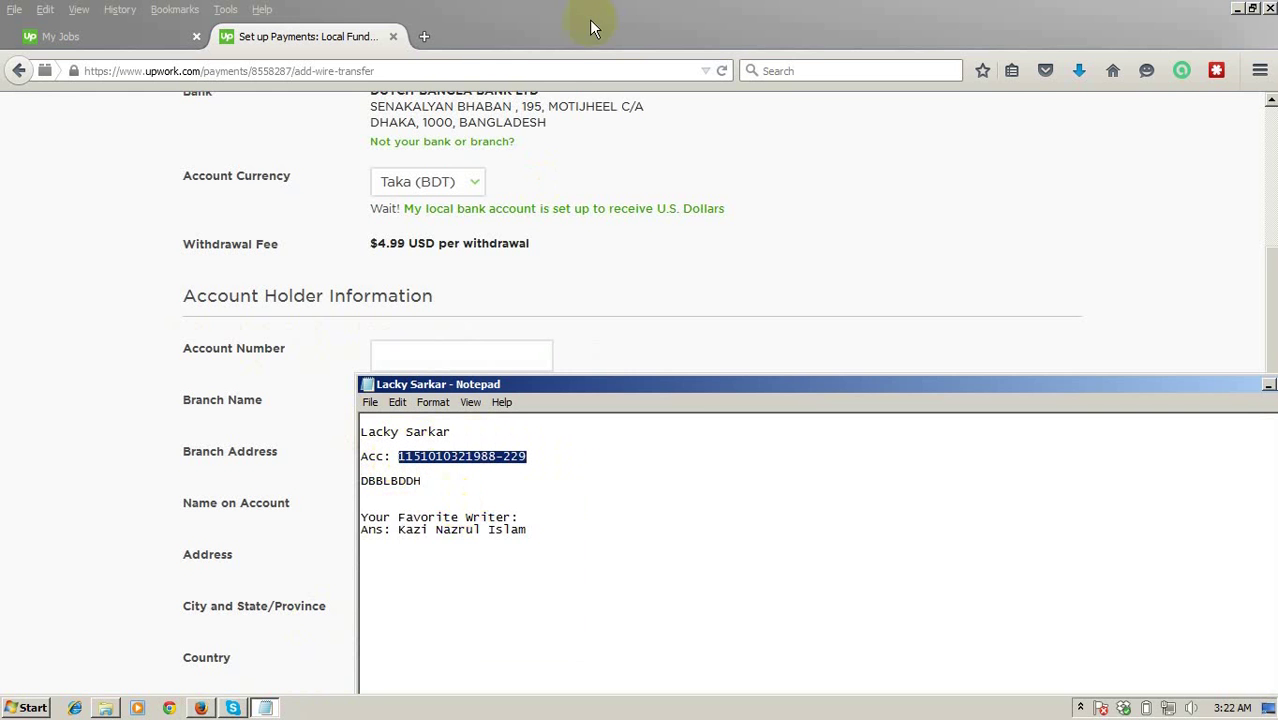
pyautogui.click(589, 26)
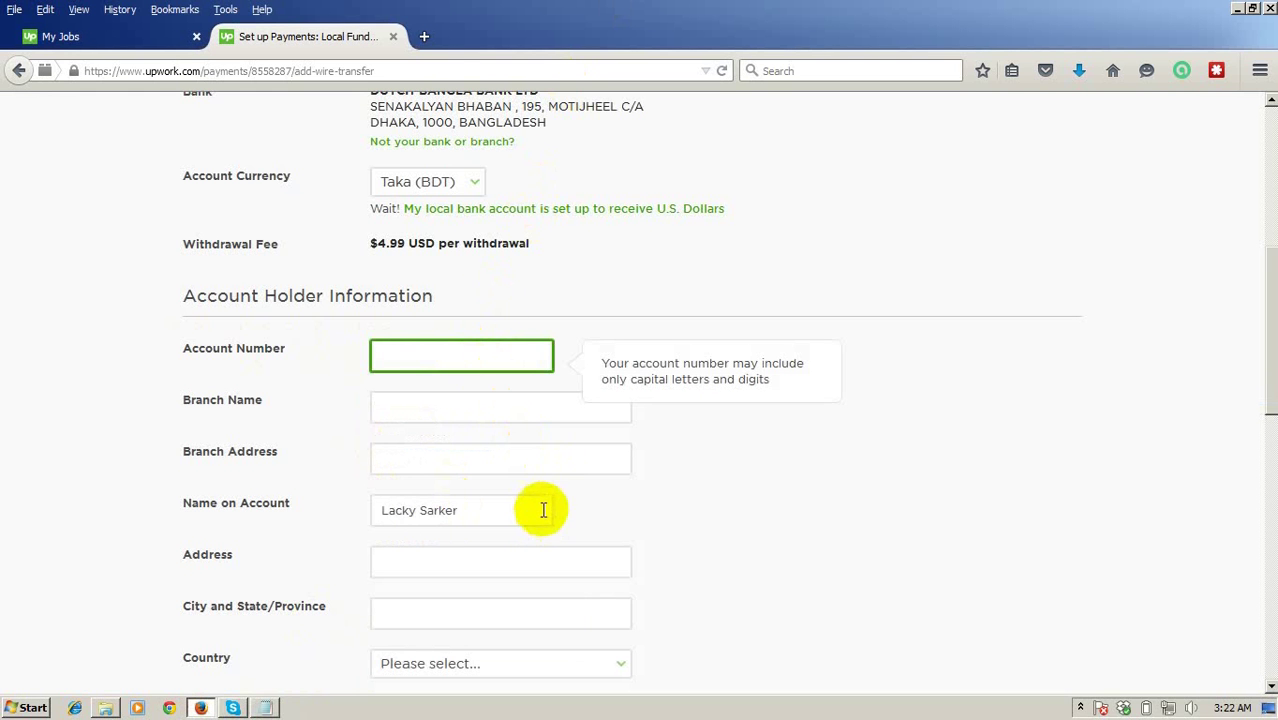
pyautogui.hotkey('ctrl', 'v')
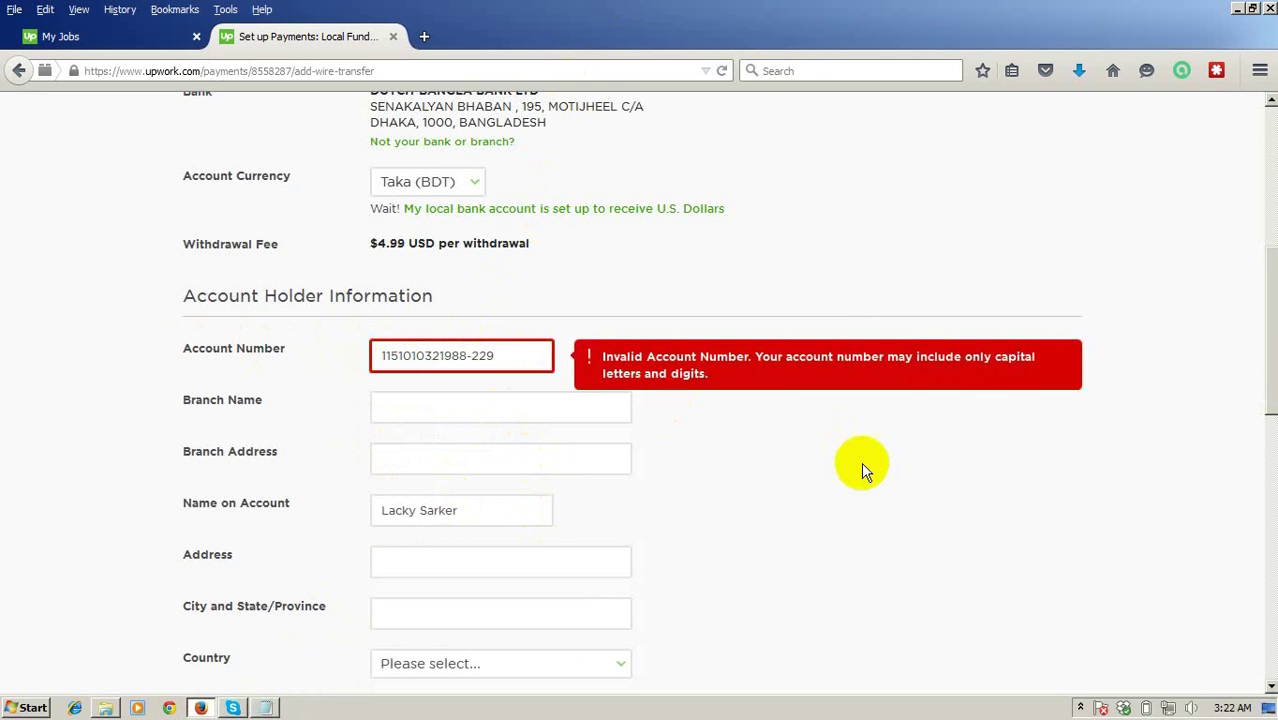
# Remove the hyphen so the account number is digits-only and validates.
pyautogui.click(594, 388)
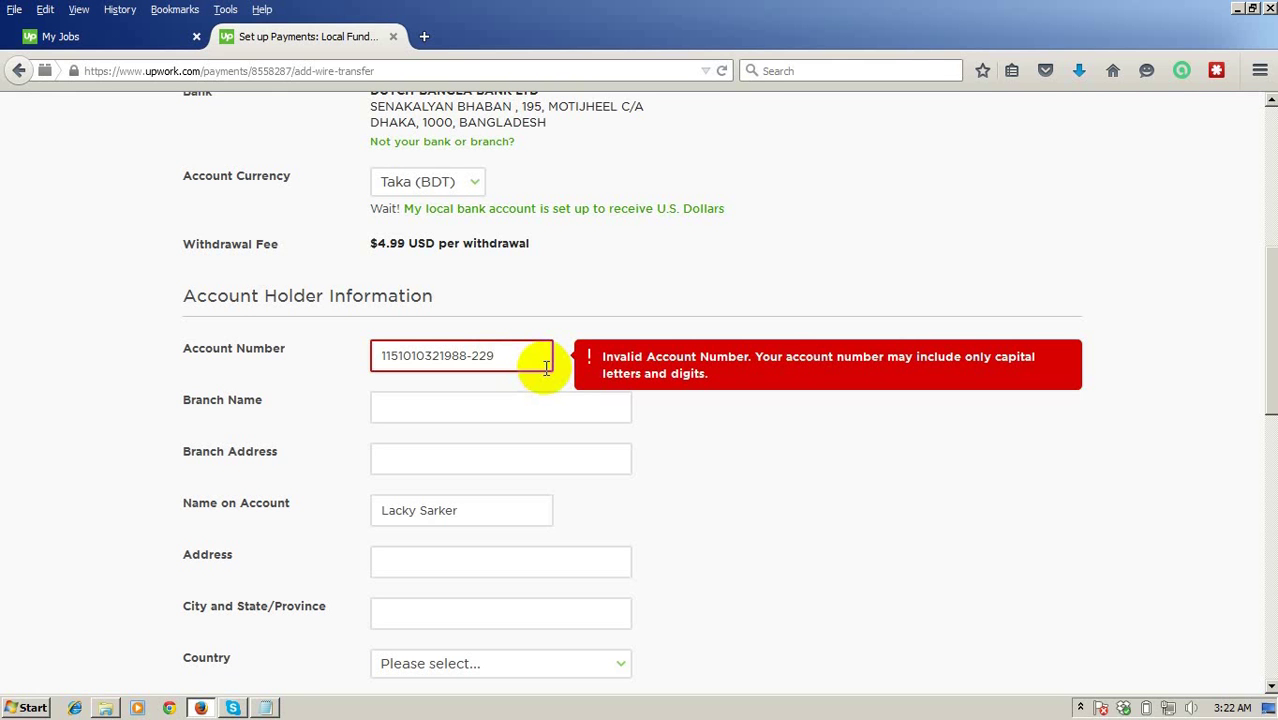
pyautogui.click(482, 355)
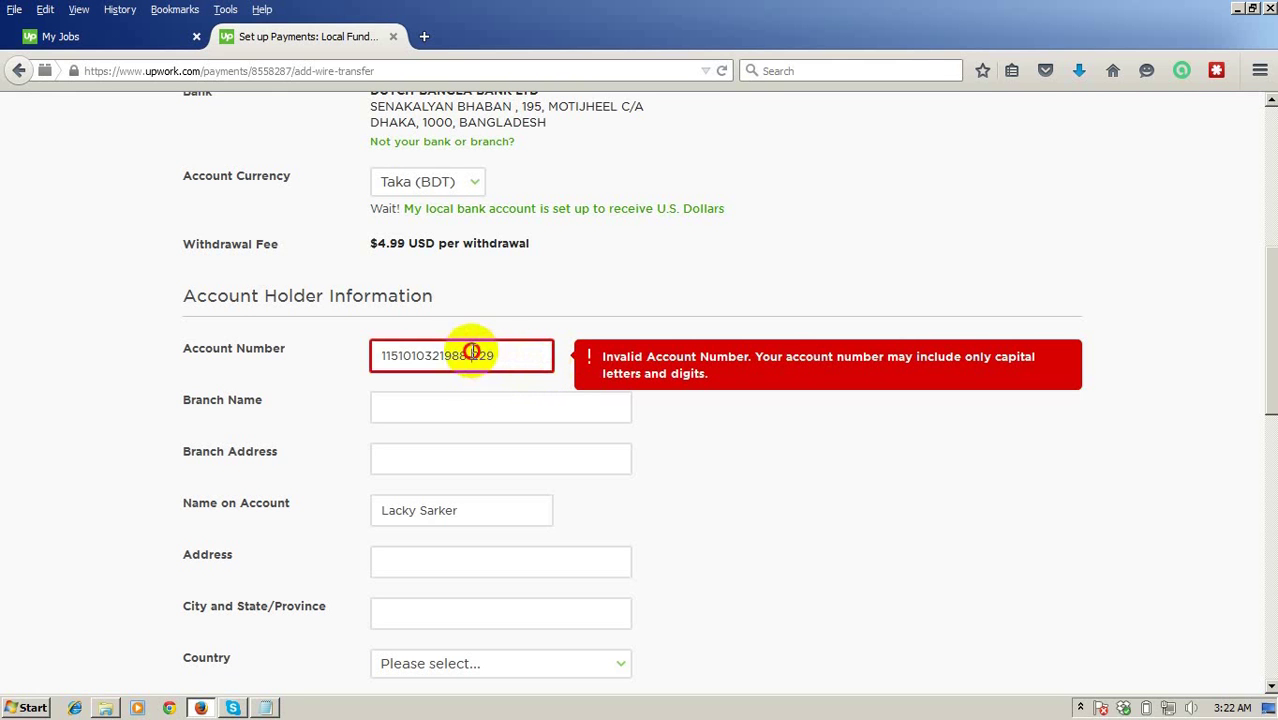
pyautogui.press('BackSpace')
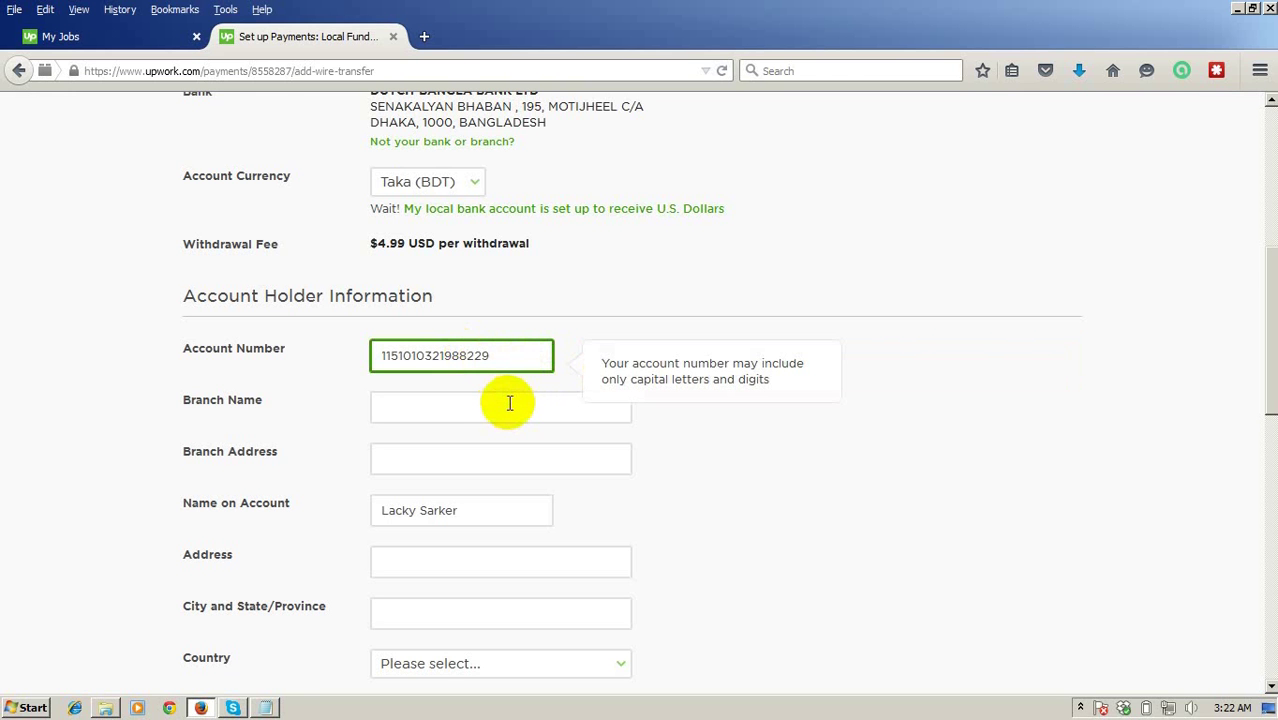
pyautogui.click(872, 407)
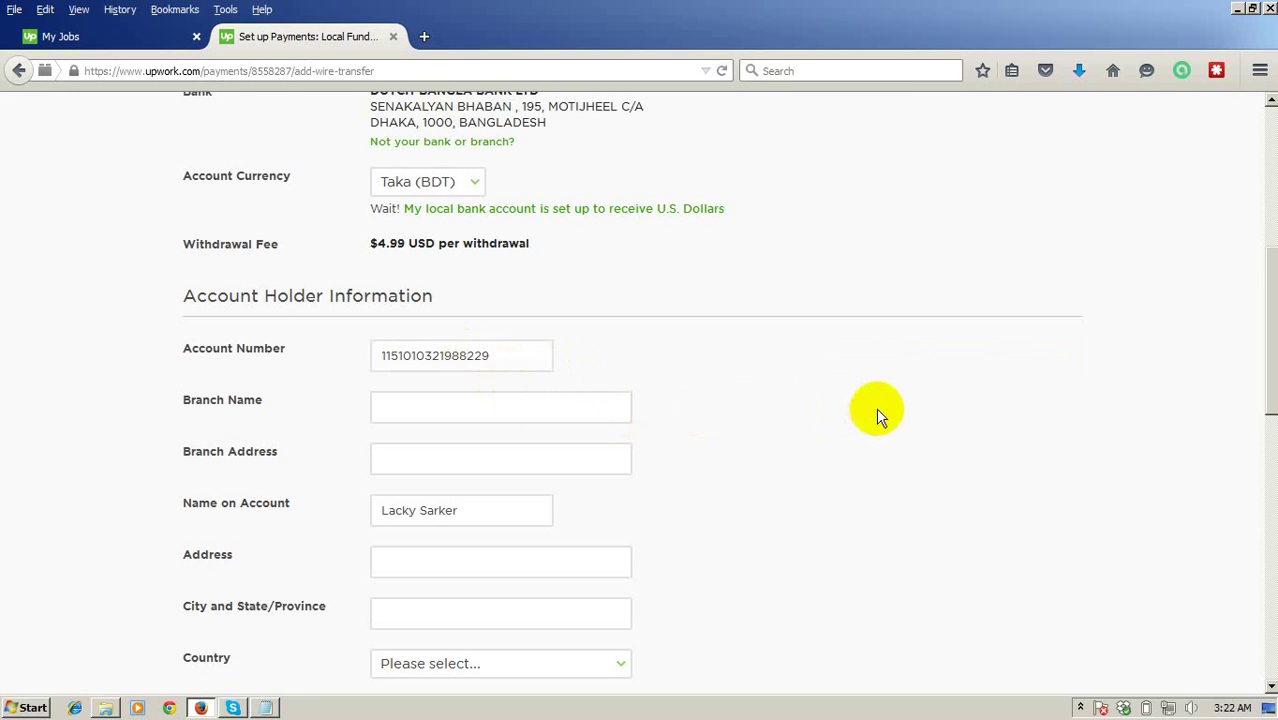
# Enter 'MonammarPur' as the branch name and switch to the My Jobs tab.
pyautogui.click(389, 410)
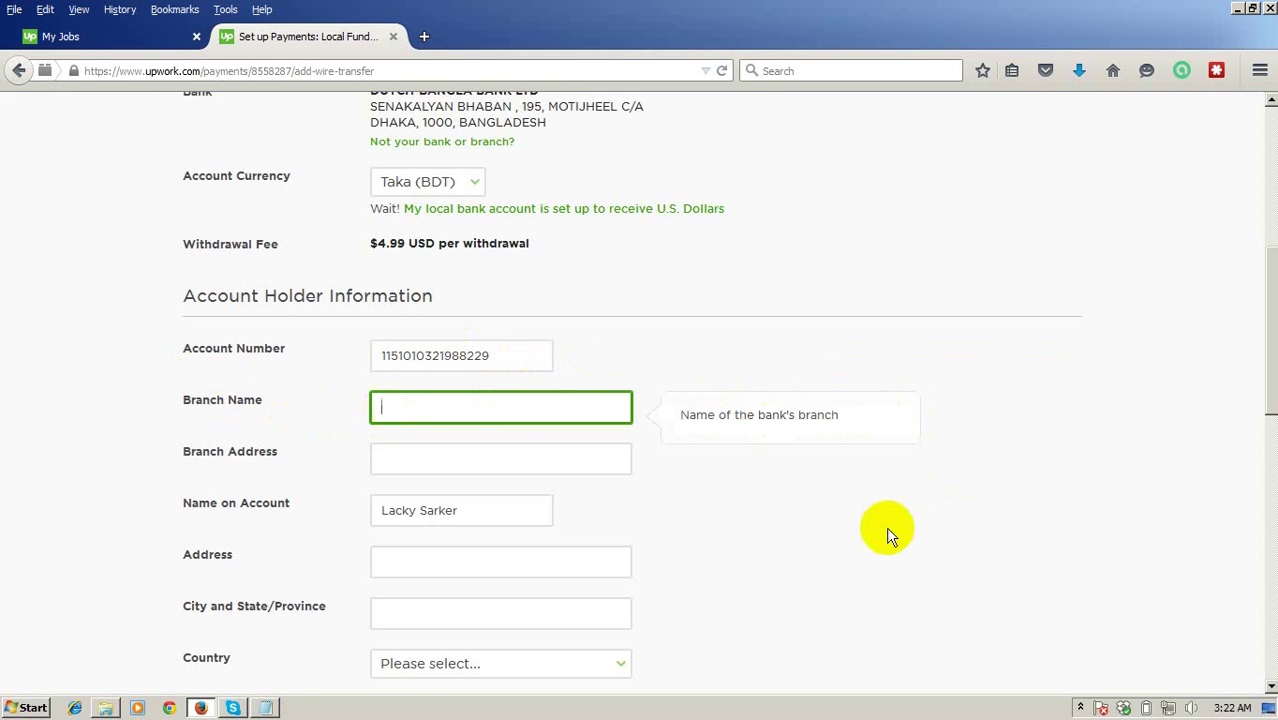
pyautogui.write('Mon')
pyautogui.write('ammar')
pyautogui.write('Pur')
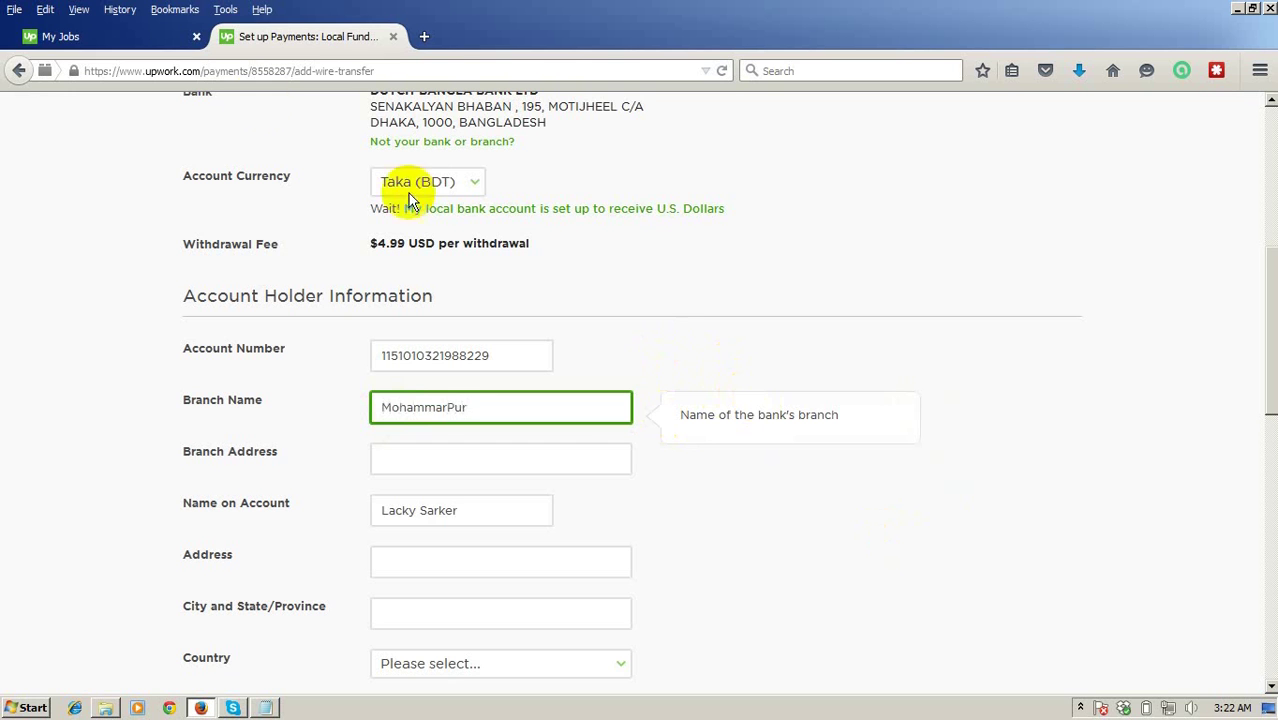
pyautogui.click(92, 42)
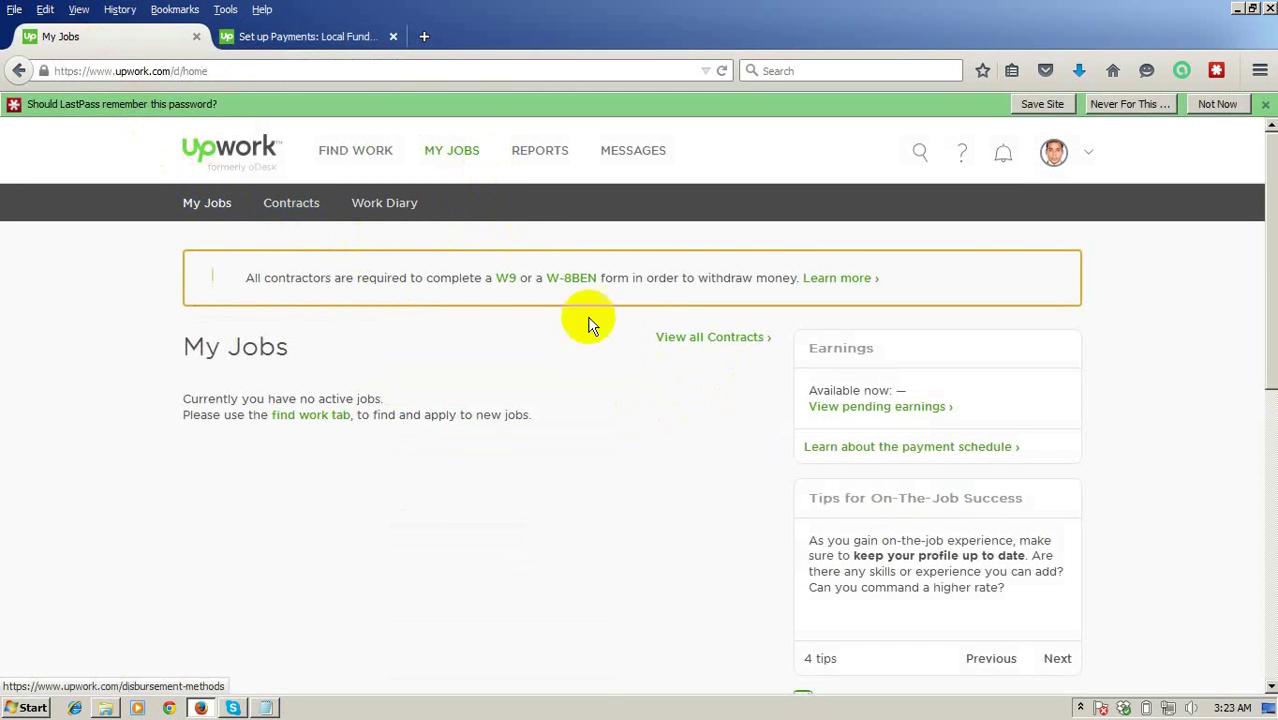
# Check location details in Account Settings in a new tab, then select the misspelled branch name.
pyautogui.click(1085, 152)
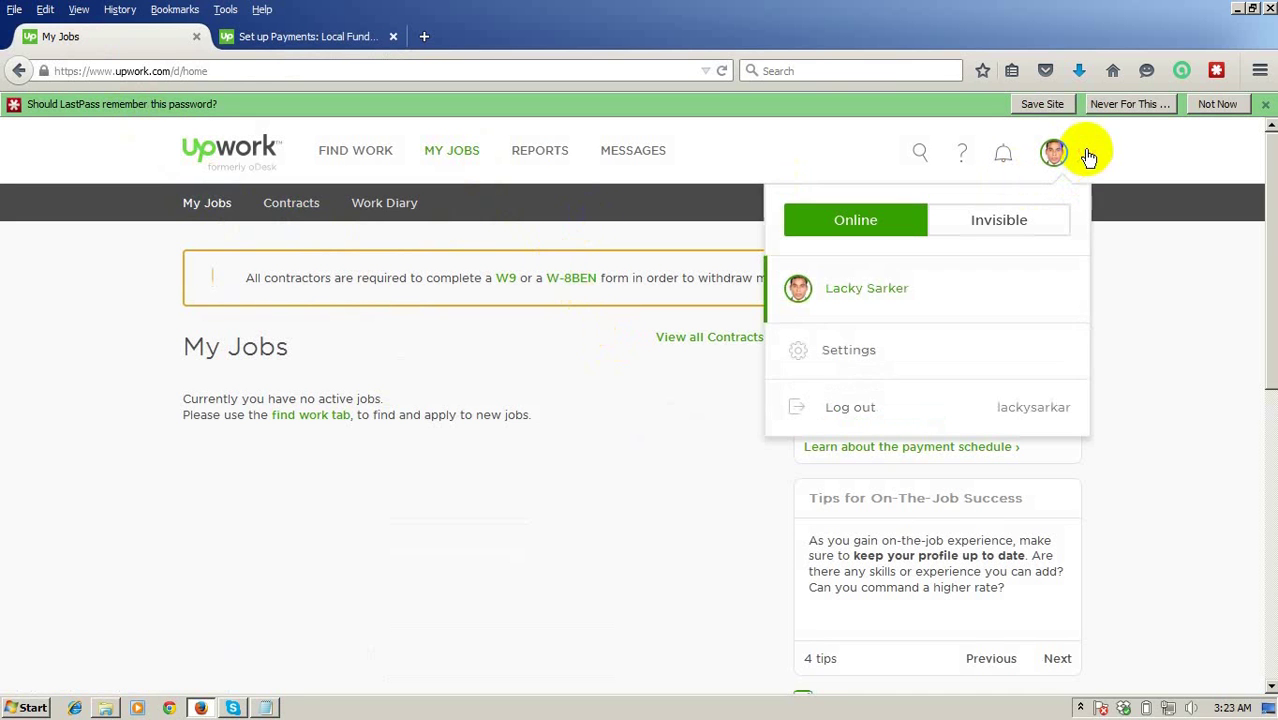
pyautogui.rightClick(851, 357)
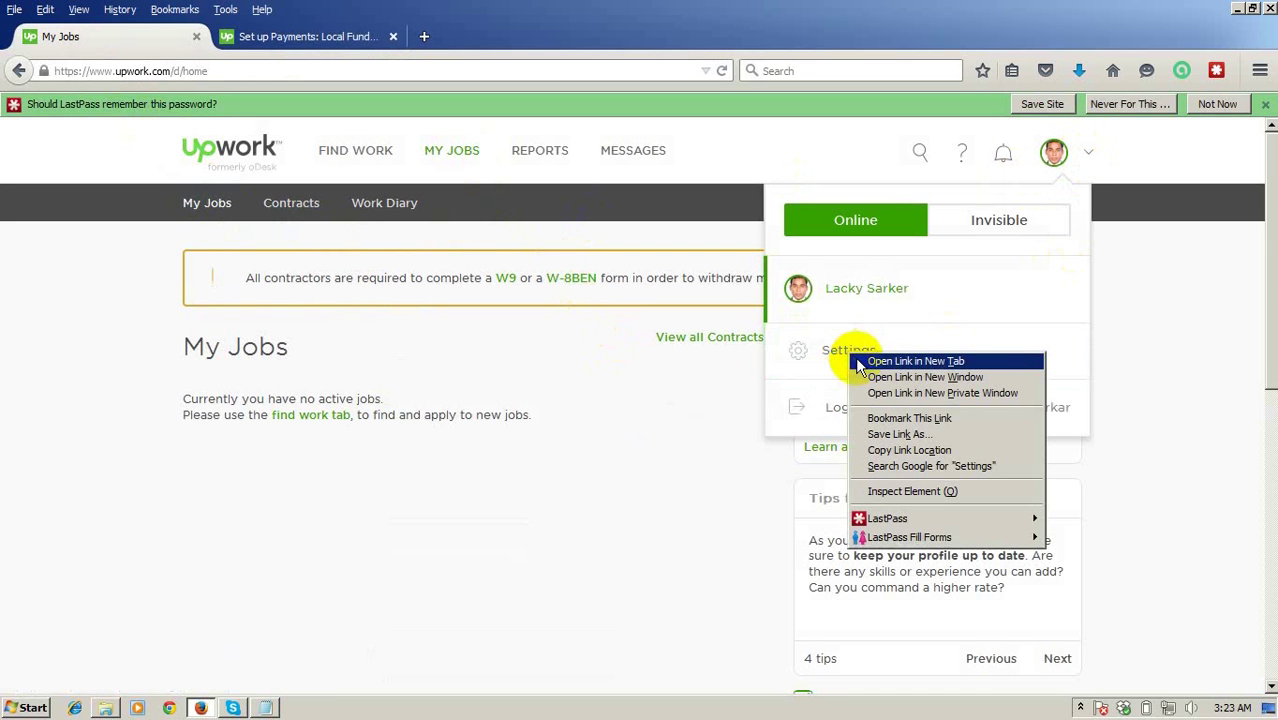
pyautogui.click(858, 364)
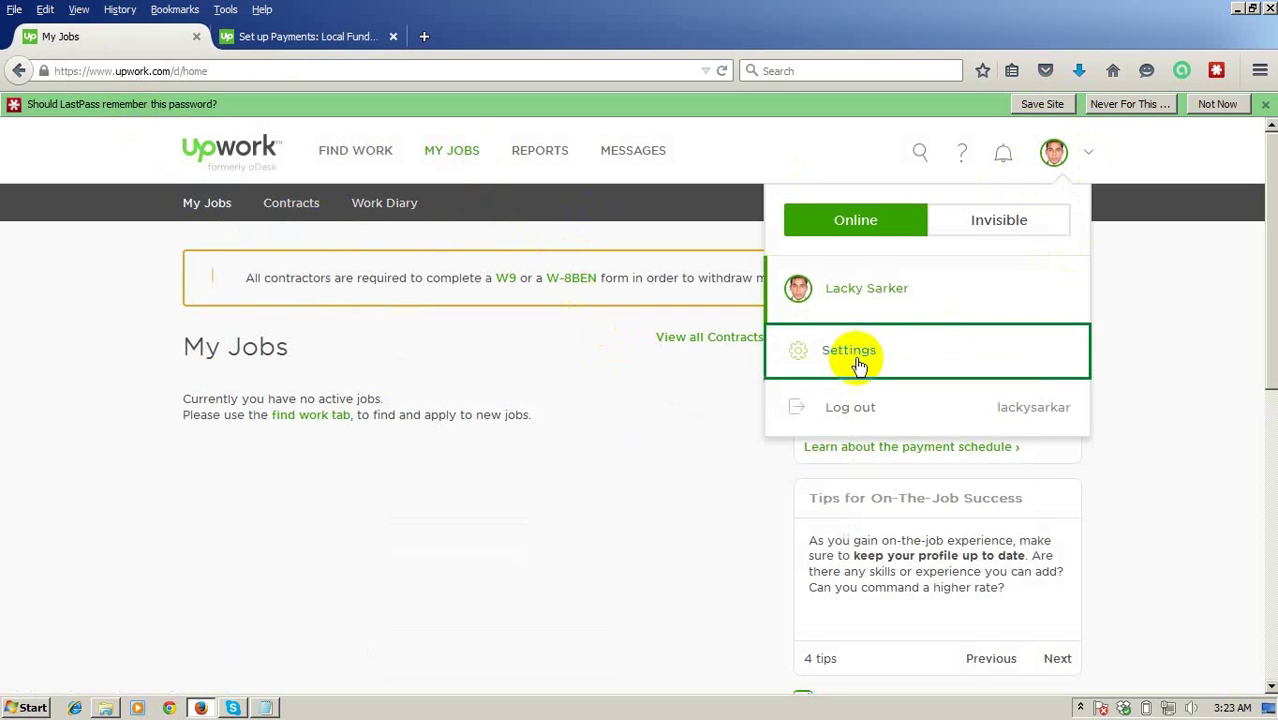
pyautogui.click(310, 40)
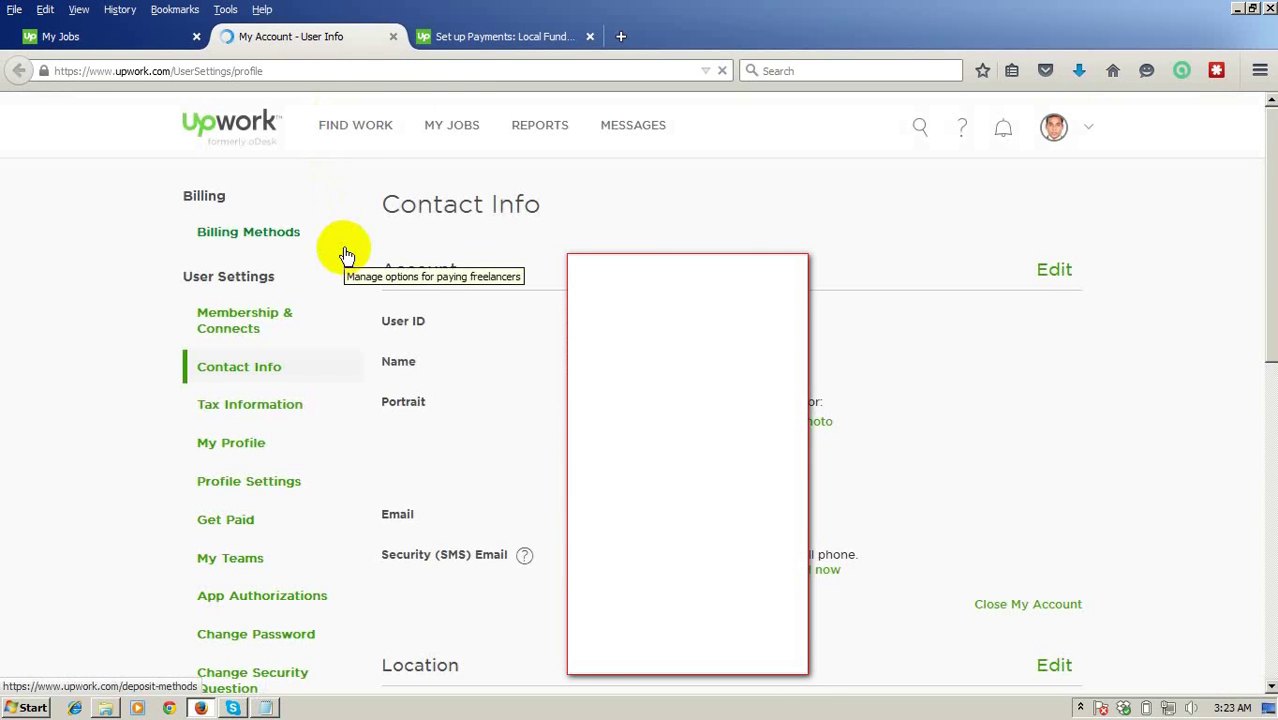
pyautogui.scroll(-3, 345, 255)
pyautogui.scroll(-5, 348, 270)
pyautogui.scroll(2, 365, 305)
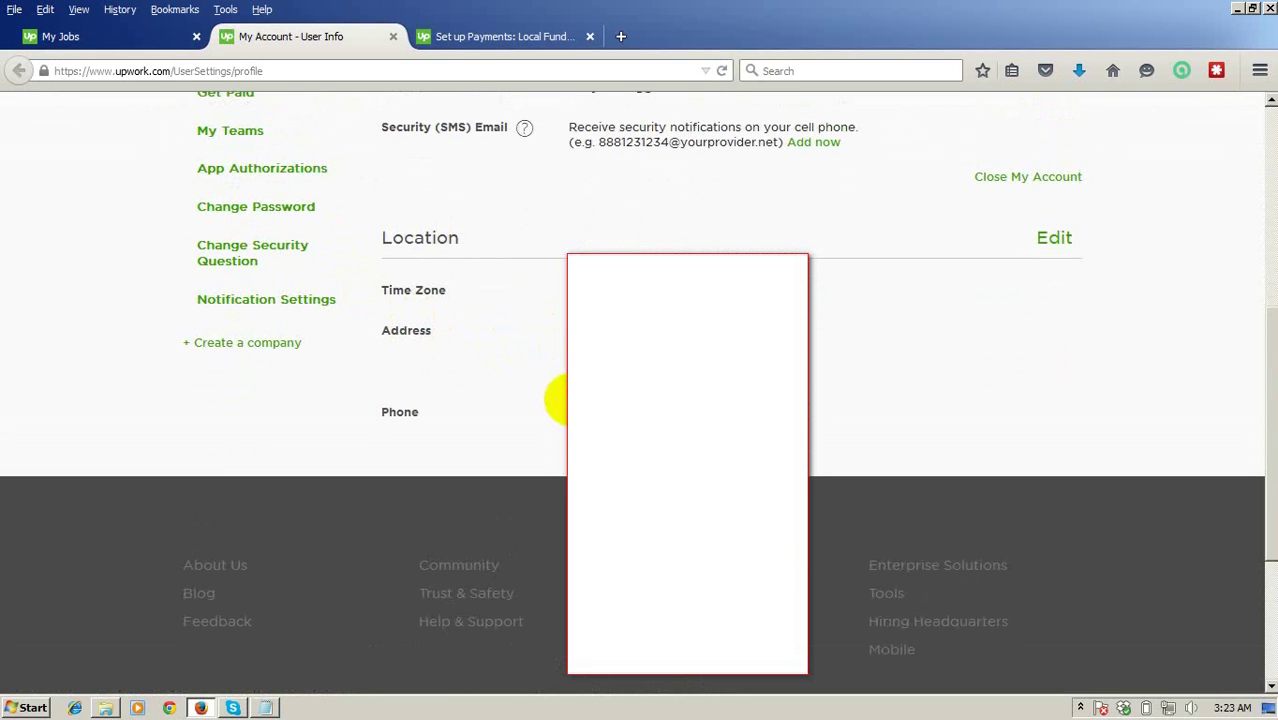
pyautogui.click(486, 37)
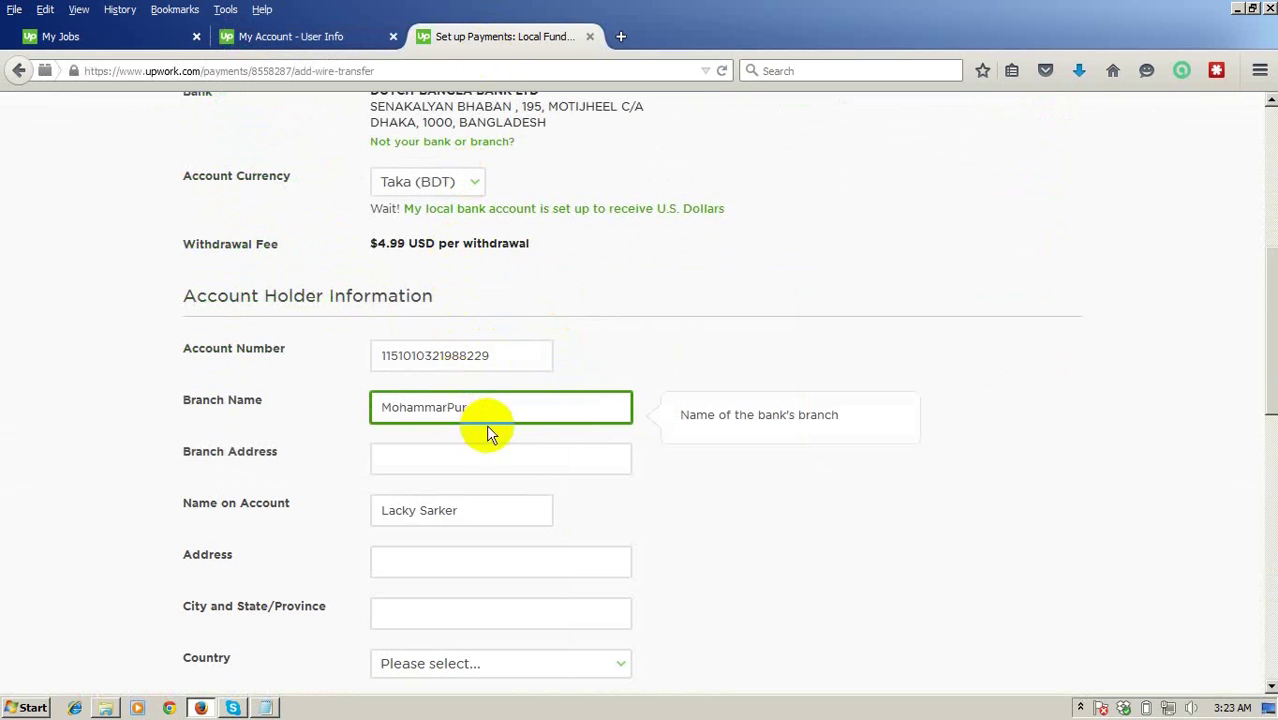
pyautogui.moveTo(494, 414); pyautogui.dragTo(351, 394)
# Enter Mohammadpur as the branch name and 'Asad Gate Branch' as the branch address.
pyautogui.write('Mohammadpur')
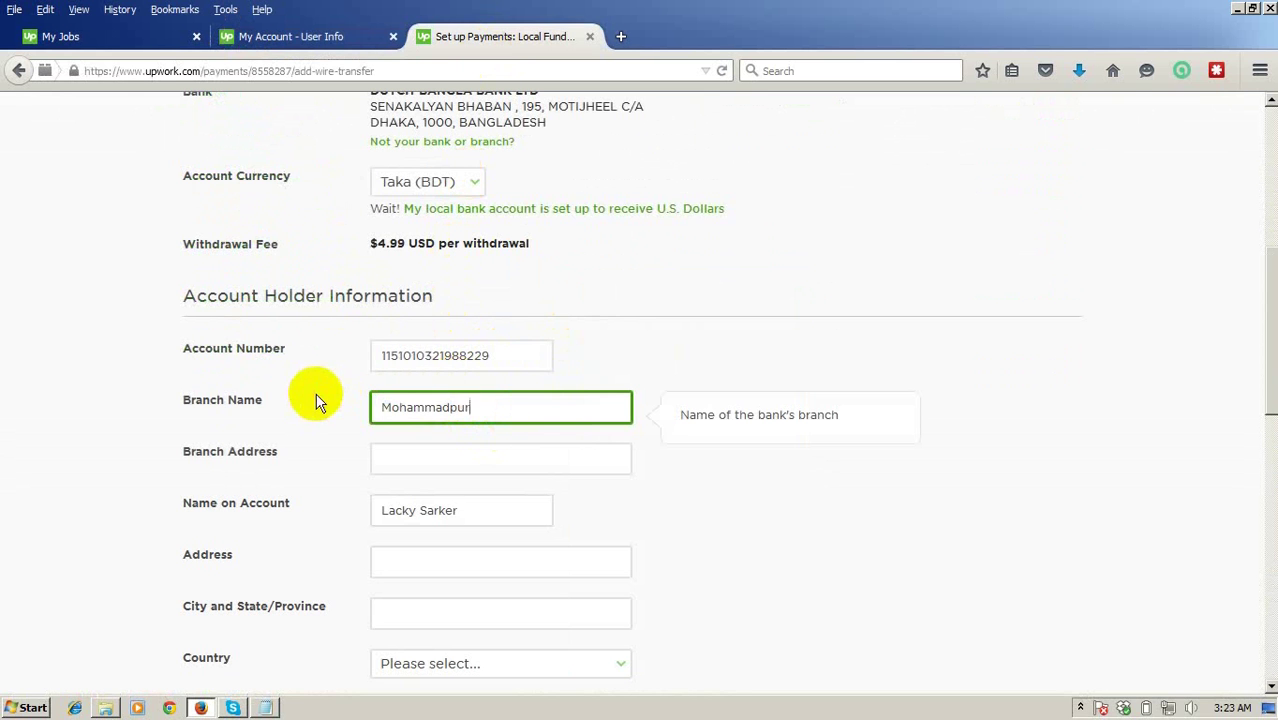
pyautogui.click(126, 449)
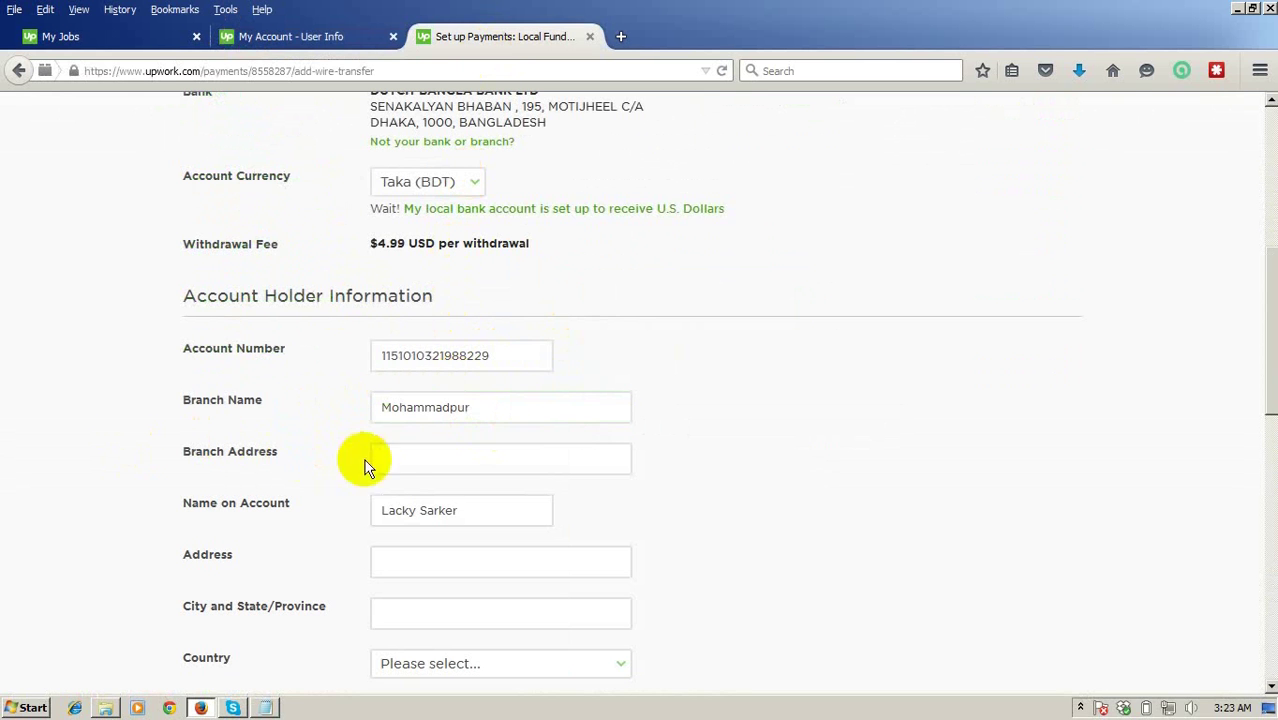
pyautogui.click(396, 460)
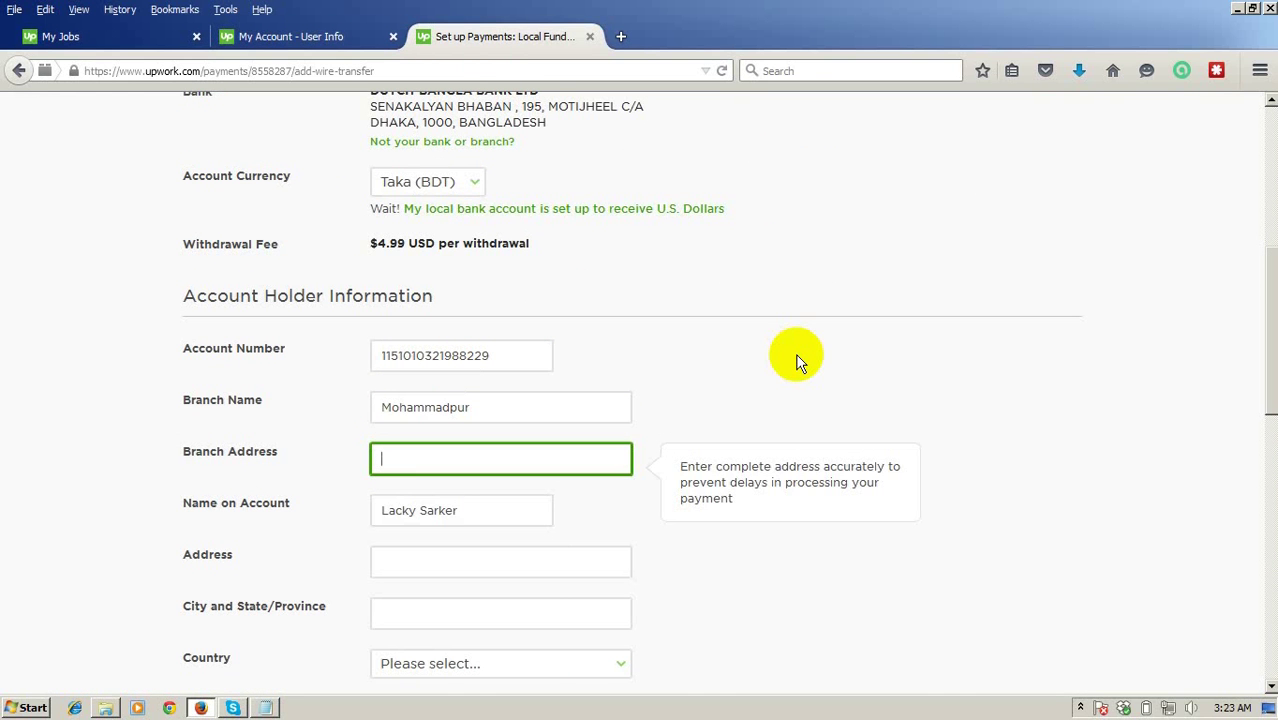
pyautogui.write('Asad Gate Brand')
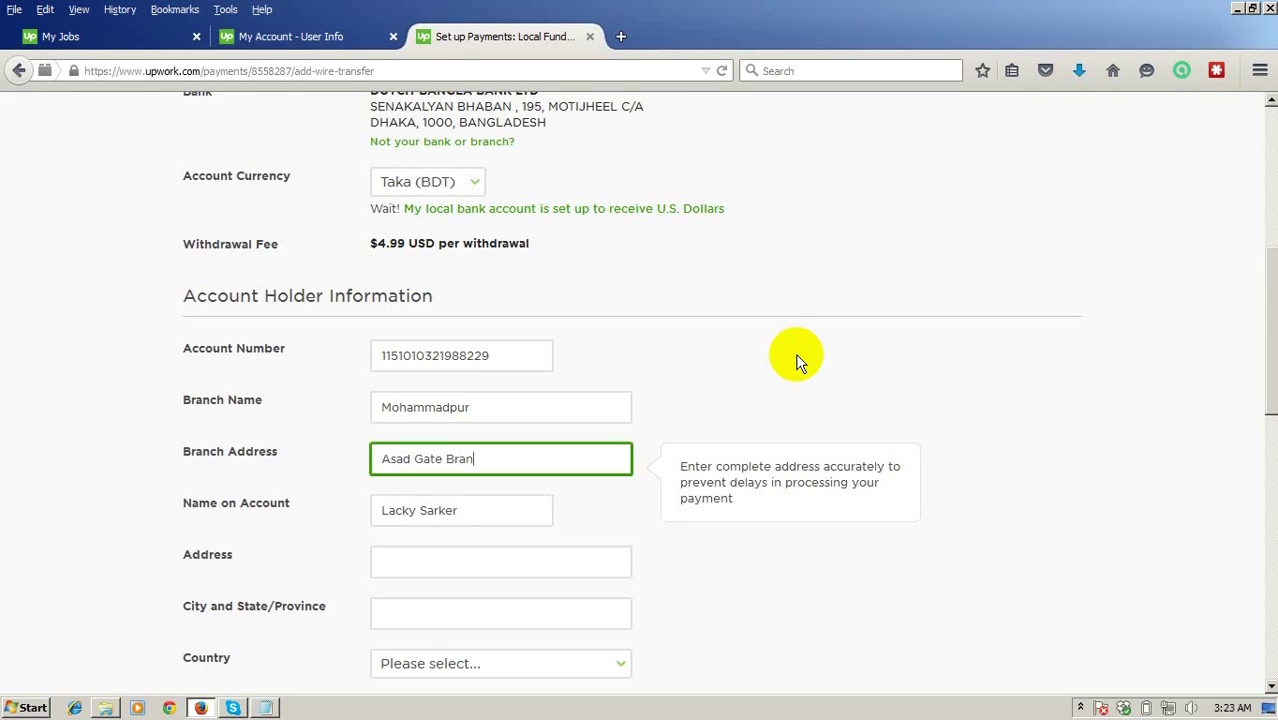
pyautogui.press('BackSpace')
pyautogui.write('ch')
pyautogui.scroll(-4, 795, 360)
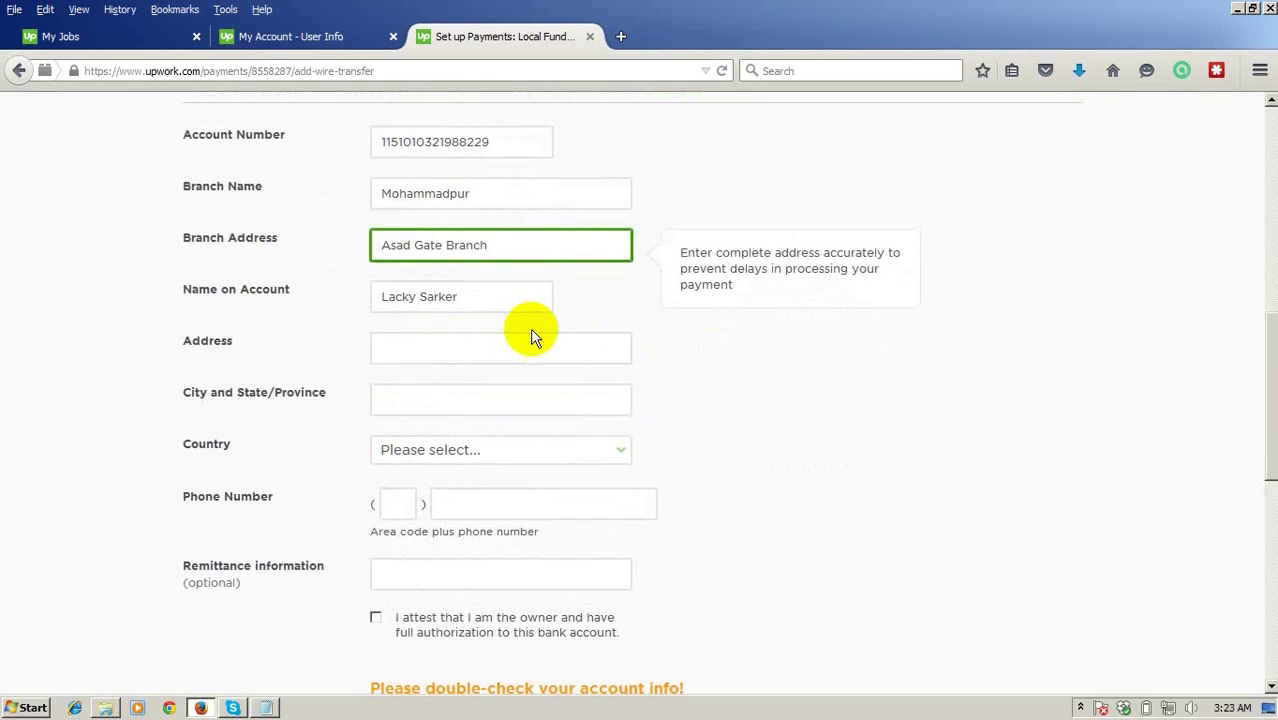
pyautogui.click(431, 355)
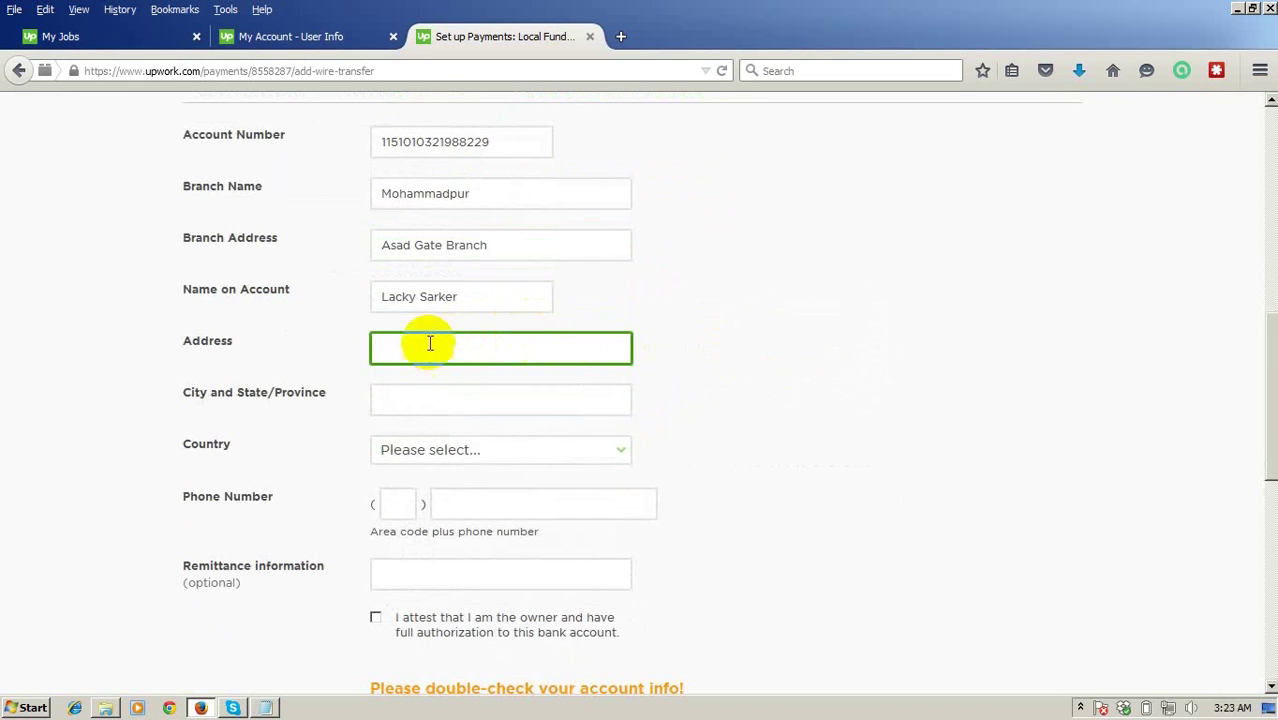
# Copy the saved address from account settings into the holder's Address field.
pyautogui.click(322, 38)
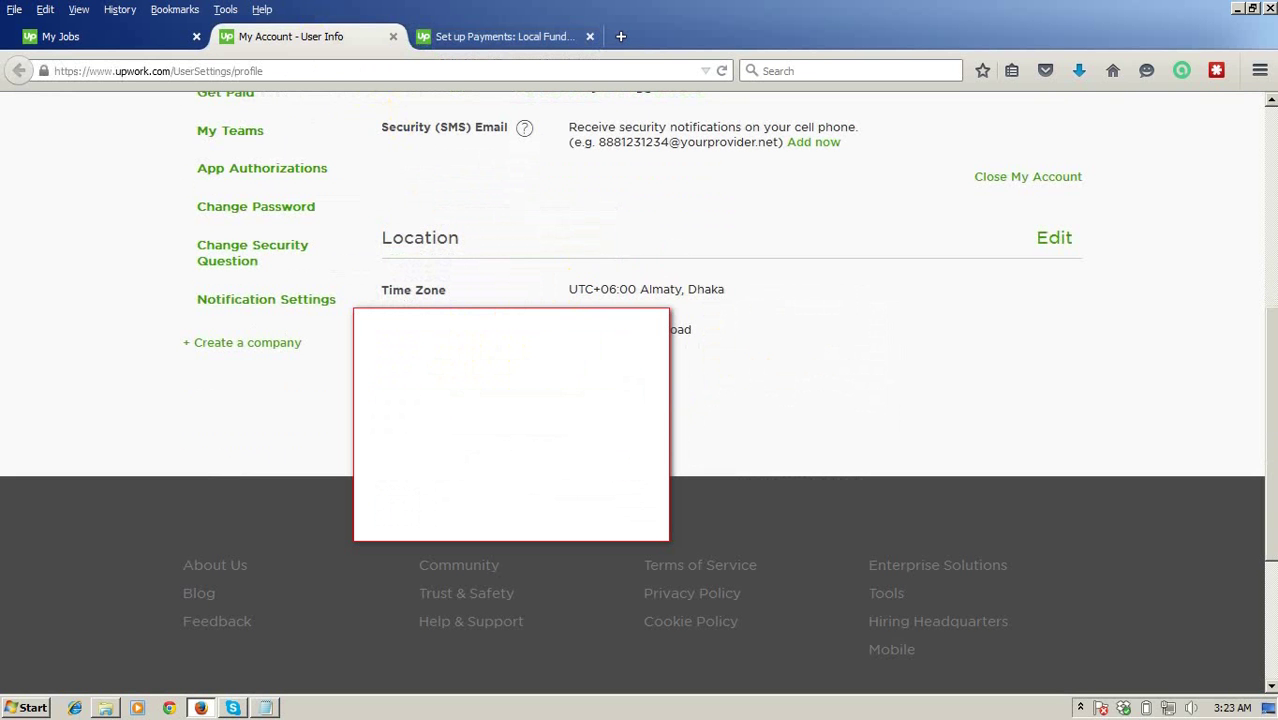
pyautogui.tripleClick(571, 325)
pyautogui.click(476, 28)
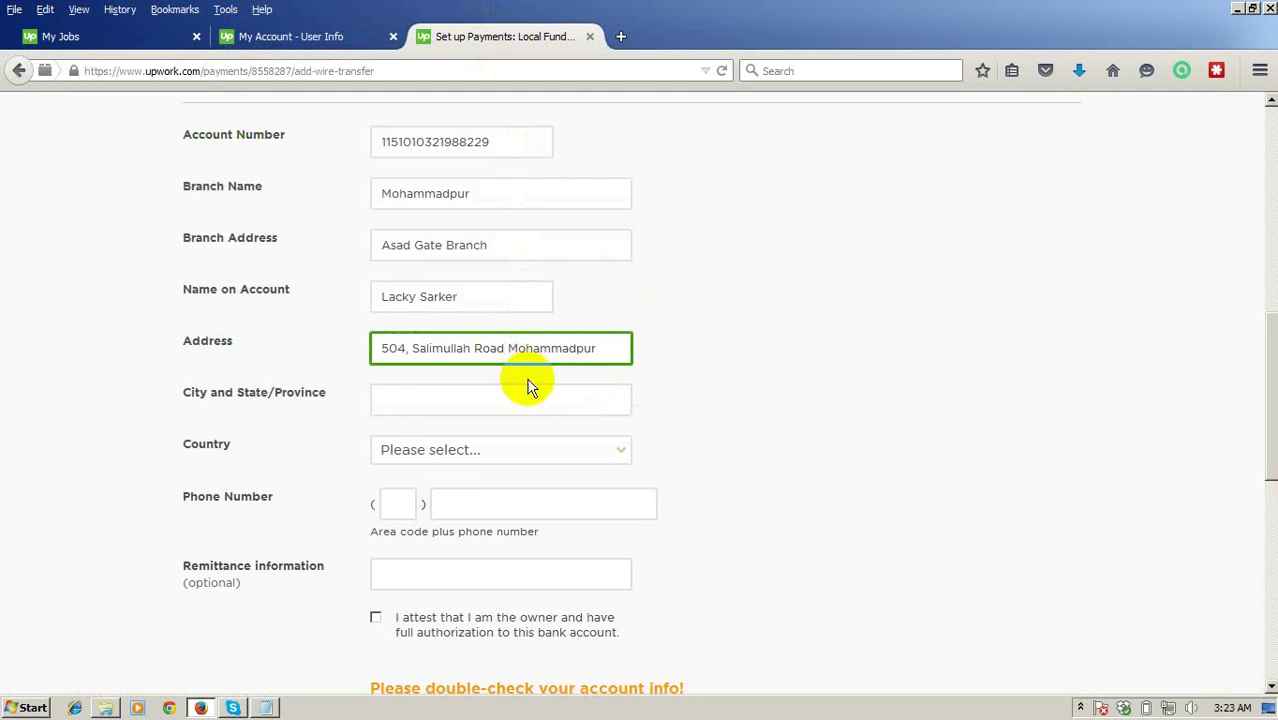
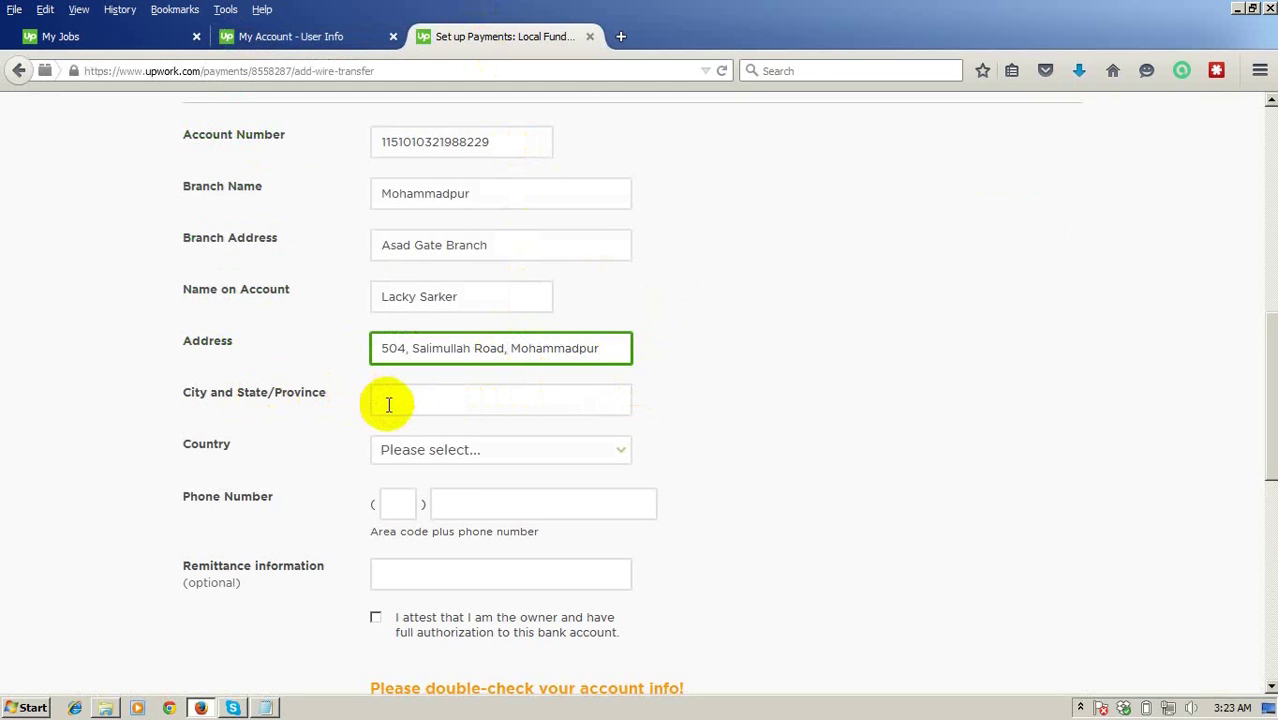
# Enter Dhaka as the city and choose Bangladesh as the country.
pyautogui.click(388, 404)
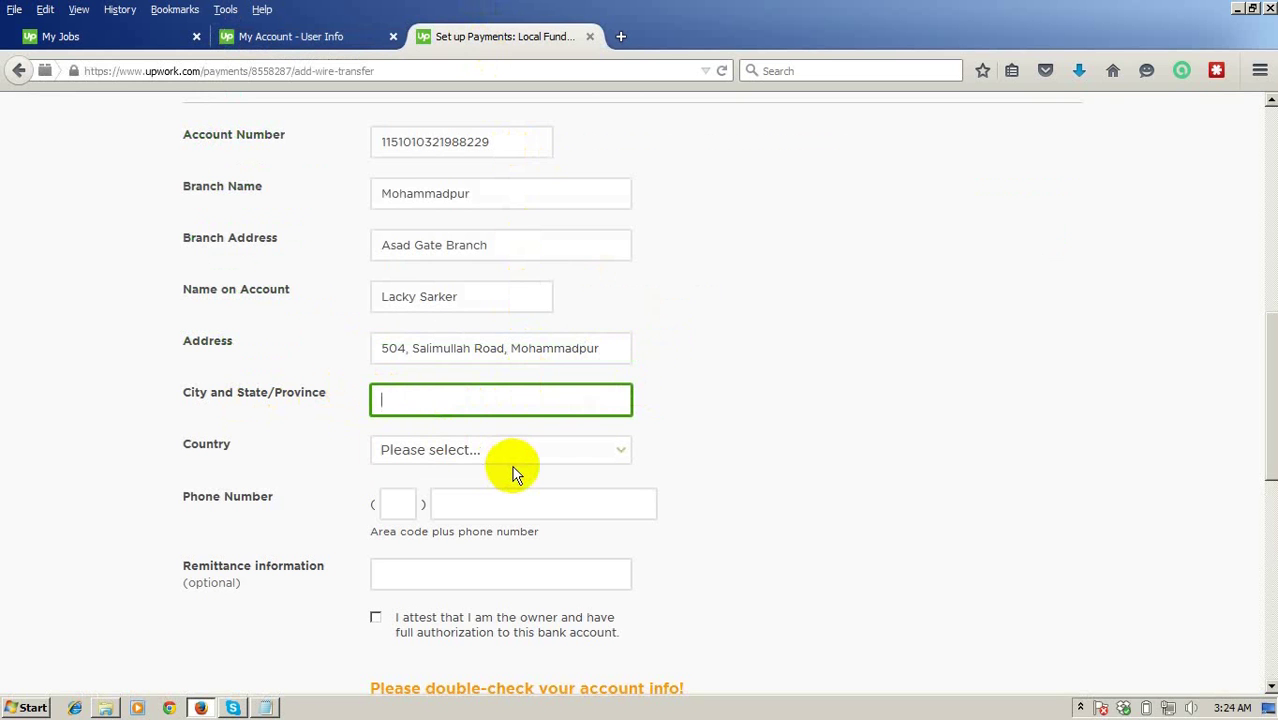
pyautogui.write('Dhaka')
pyautogui.click(511, 462)
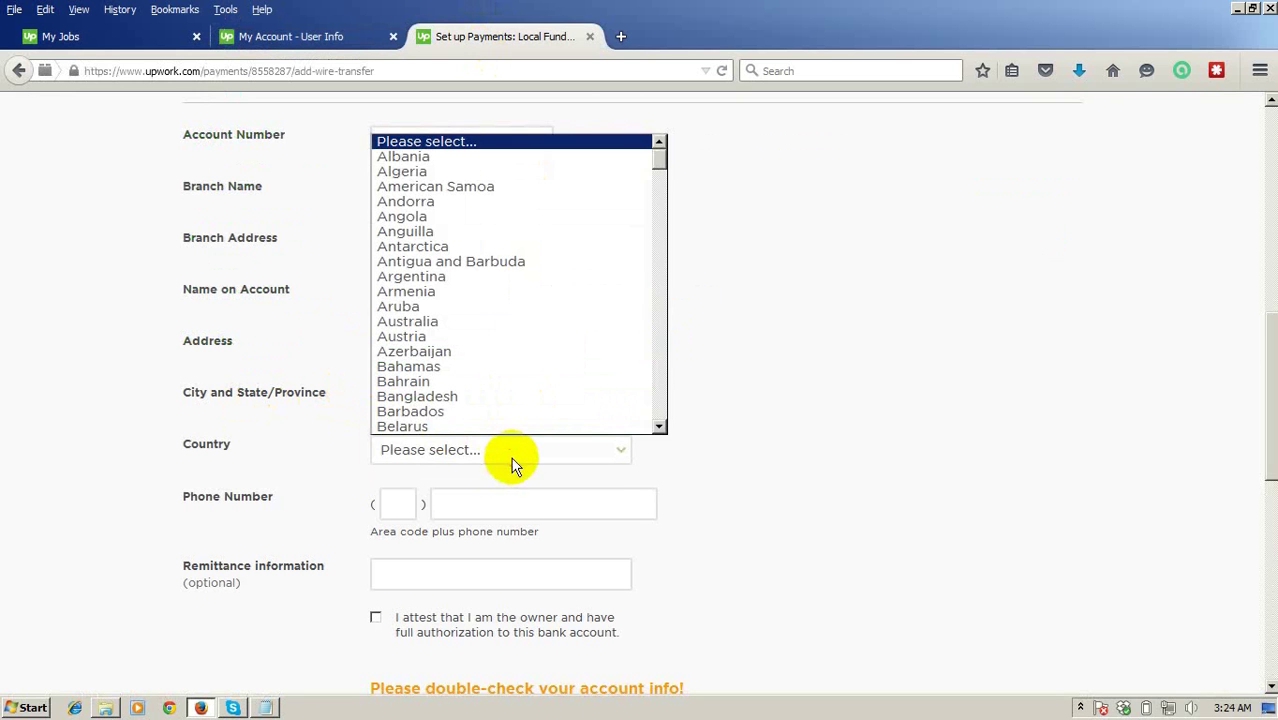
pyautogui.click(499, 398)
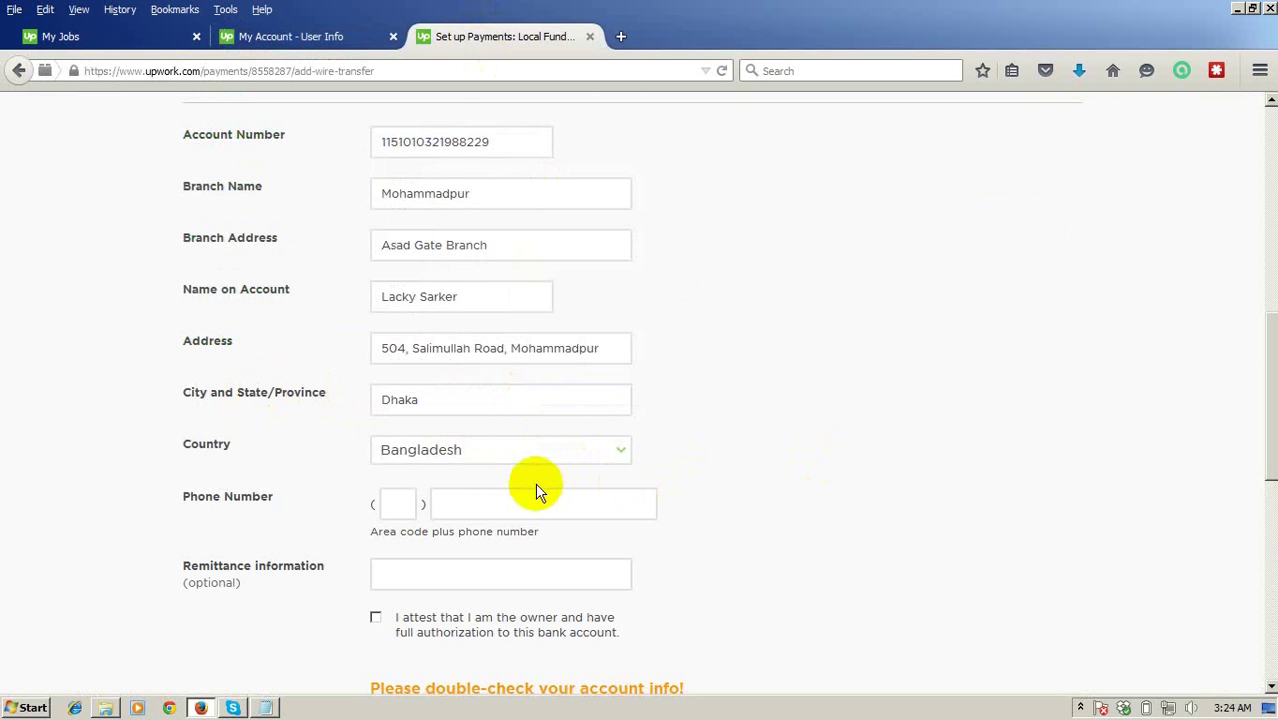
pyautogui.click(393, 504)
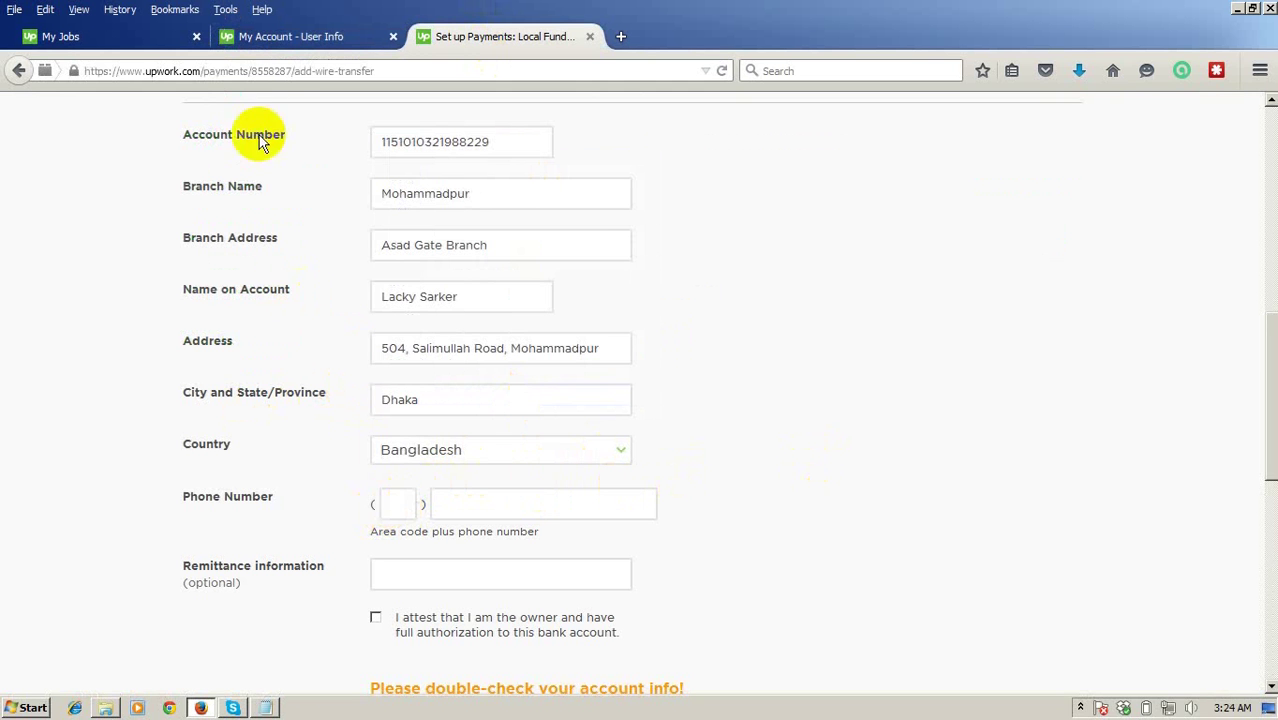
pyautogui.click(255, 39)
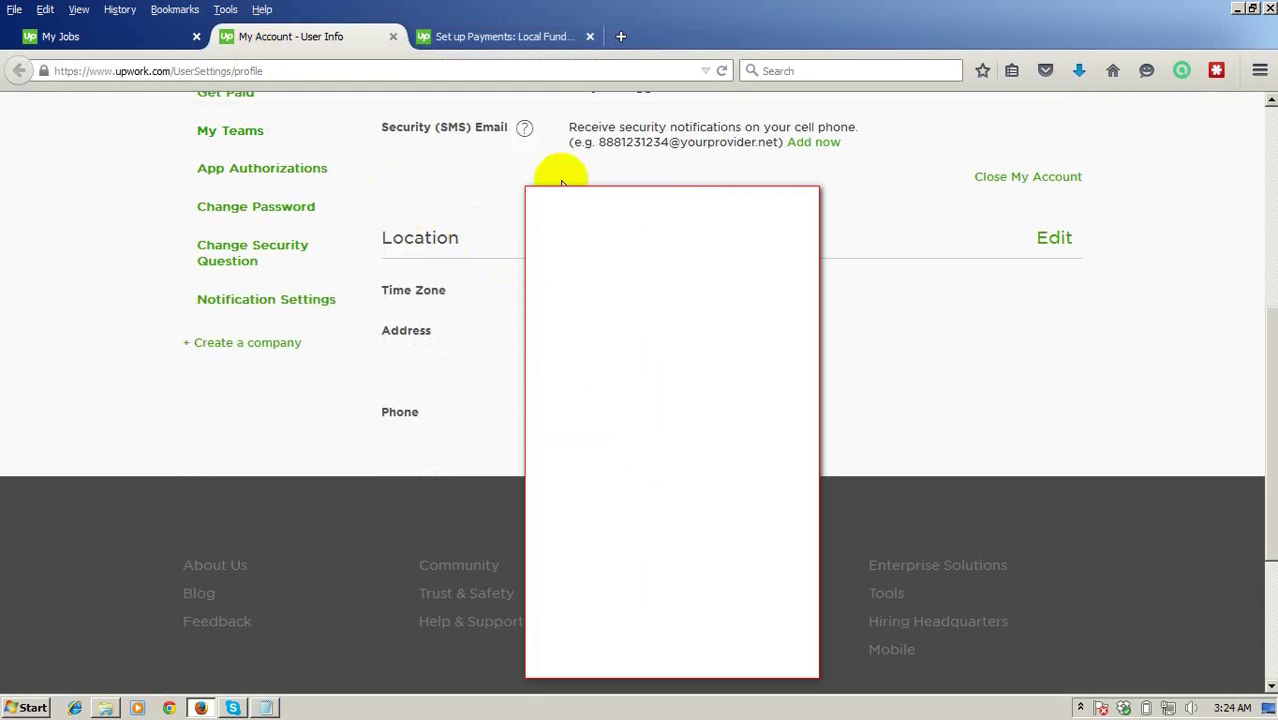
# Back on the transfer form, enter 'Freelancing' as the remittance information.
pyautogui.click(508, 36)
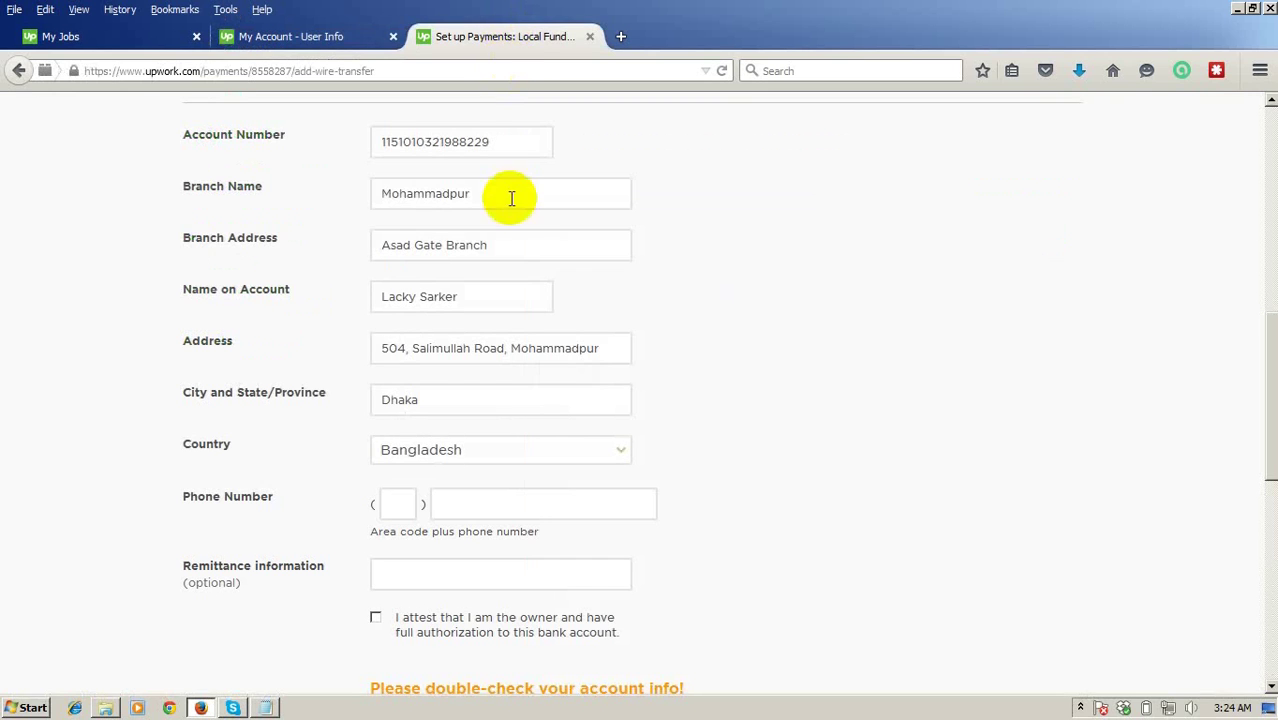
pyautogui.click(486, 507)
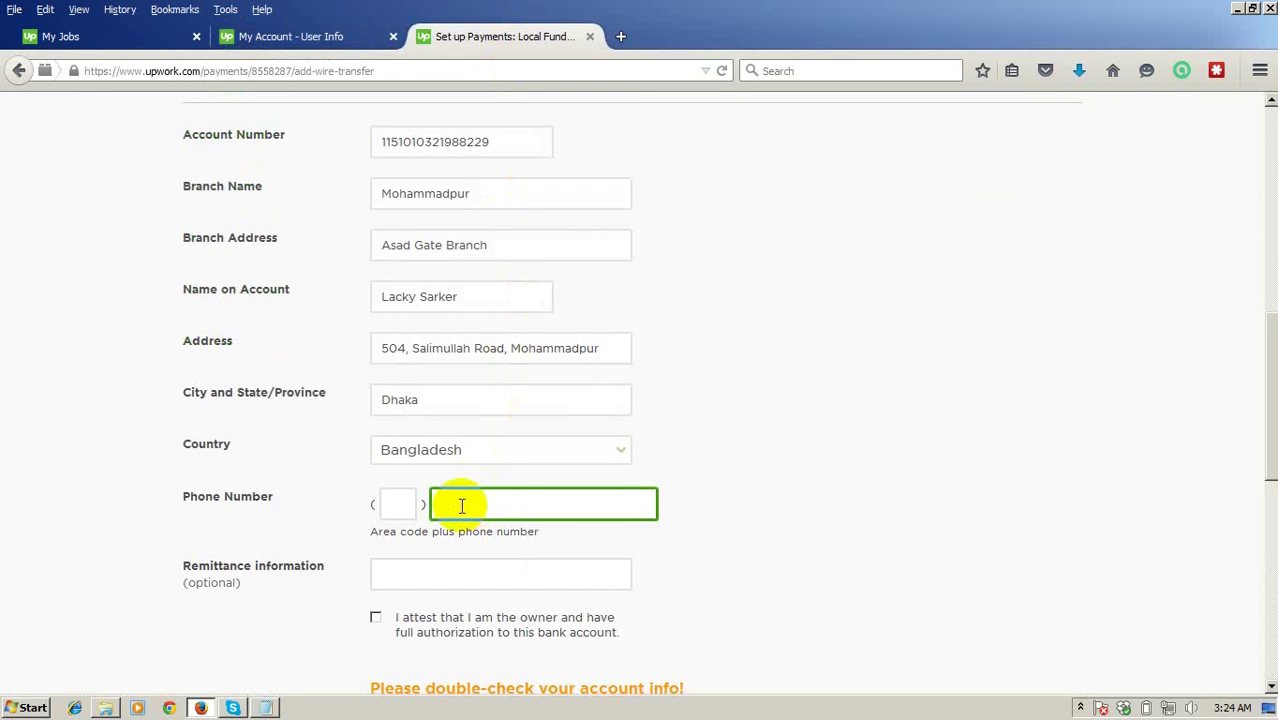
pyautogui.click(463, 505)
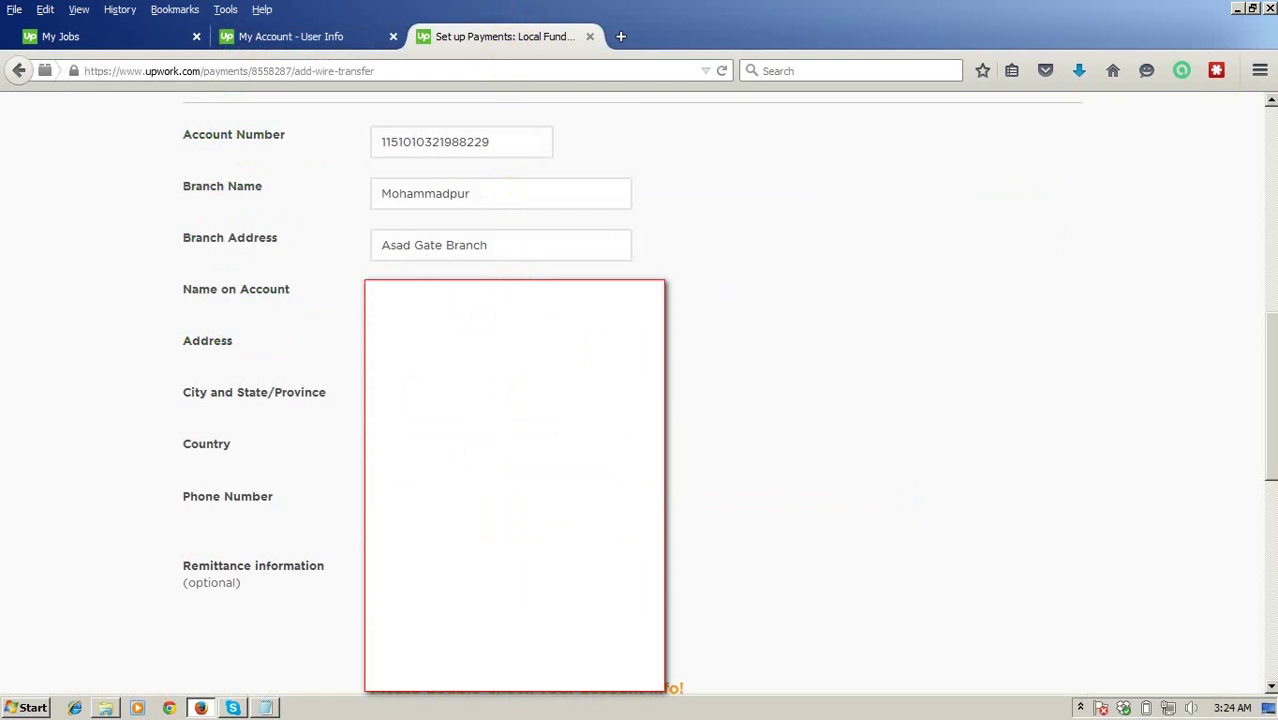
pyautogui.press('Tab')
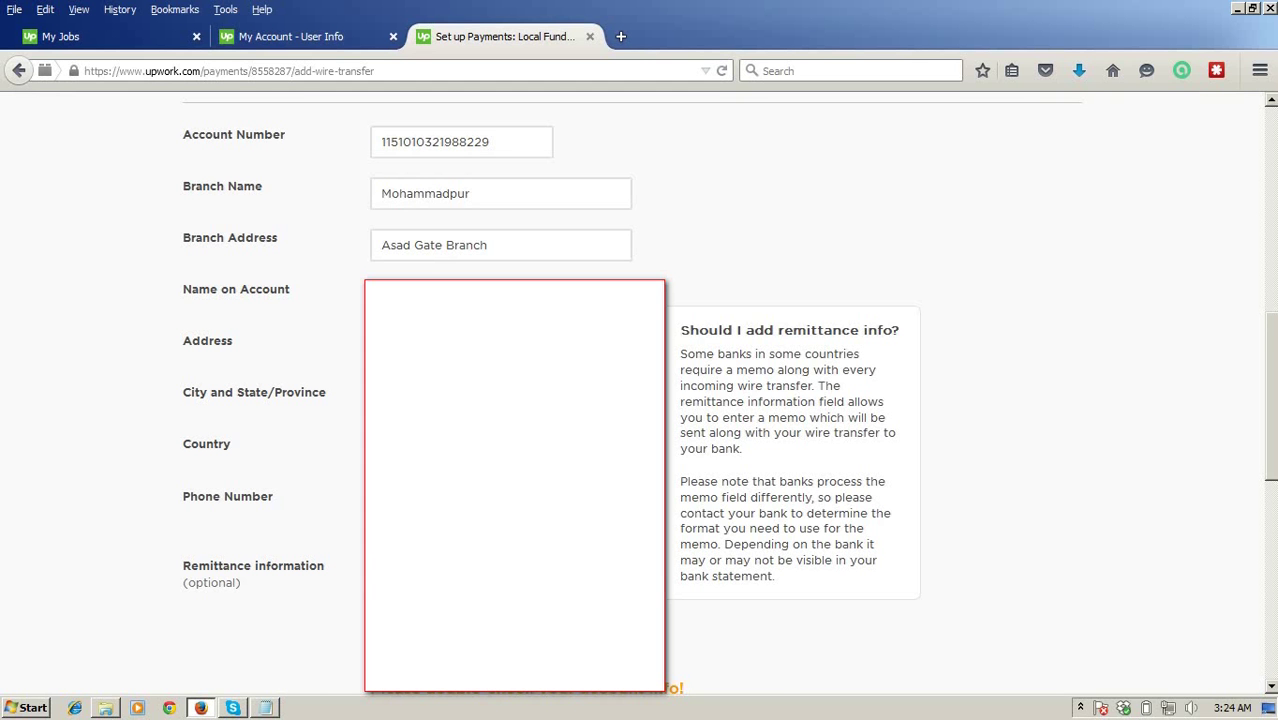
pyautogui.scroll(-6, 532, 559)
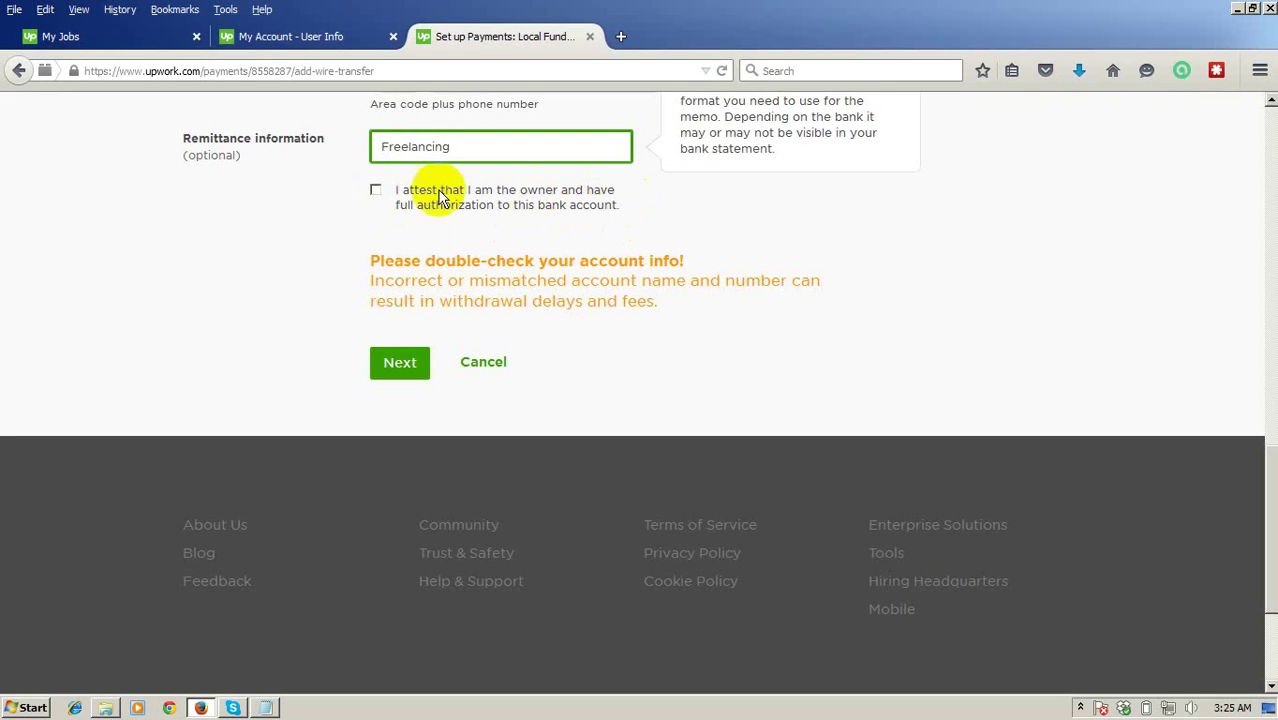
# Attest ownership of the bank account and submit the bank details.
pyautogui.click(375, 190)
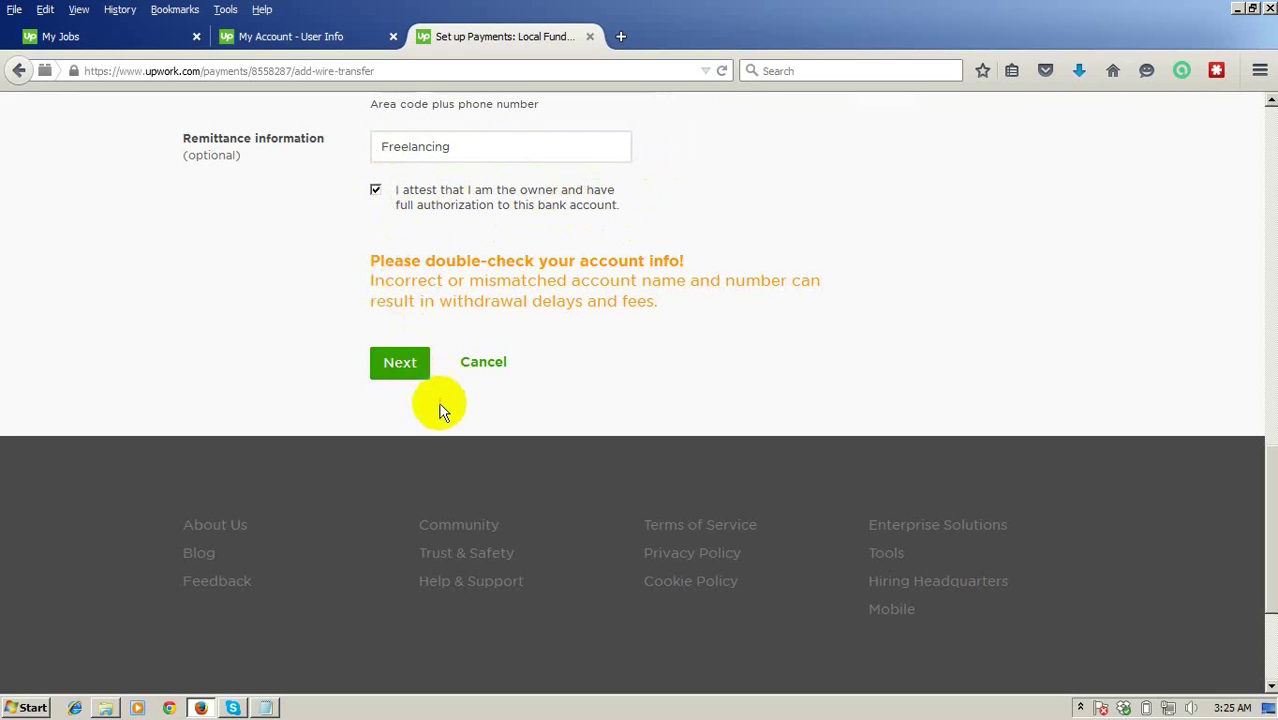
pyautogui.click(399, 362)
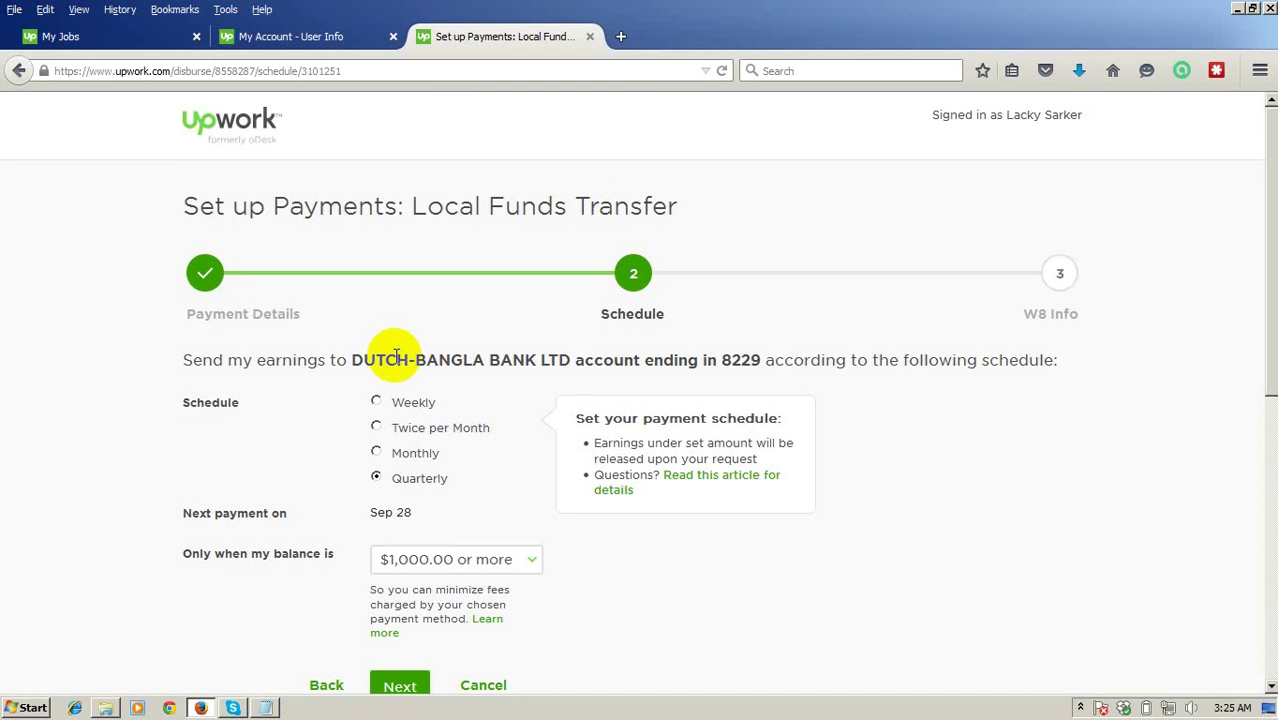
pyautogui.scroll(-2, 397, 357)
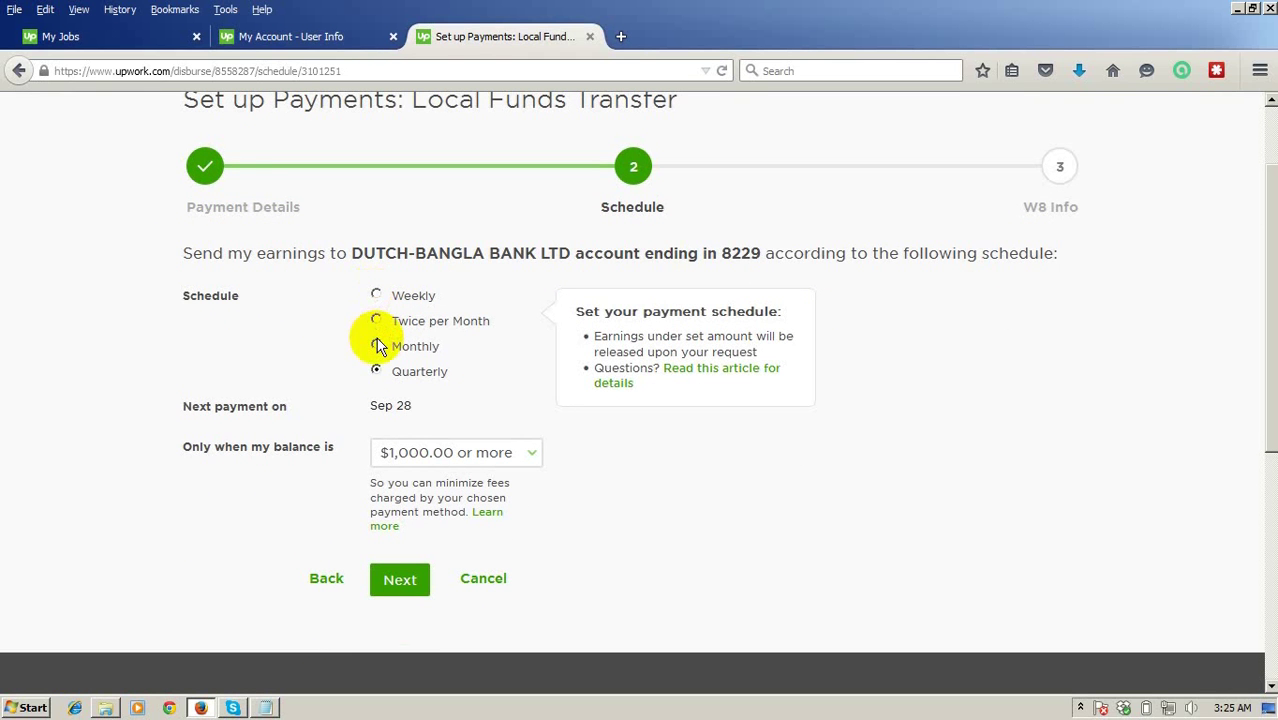
# Set the payout schedule to Weekly at a $1,000.00 minimum and continue.
pyautogui.click(377, 345)
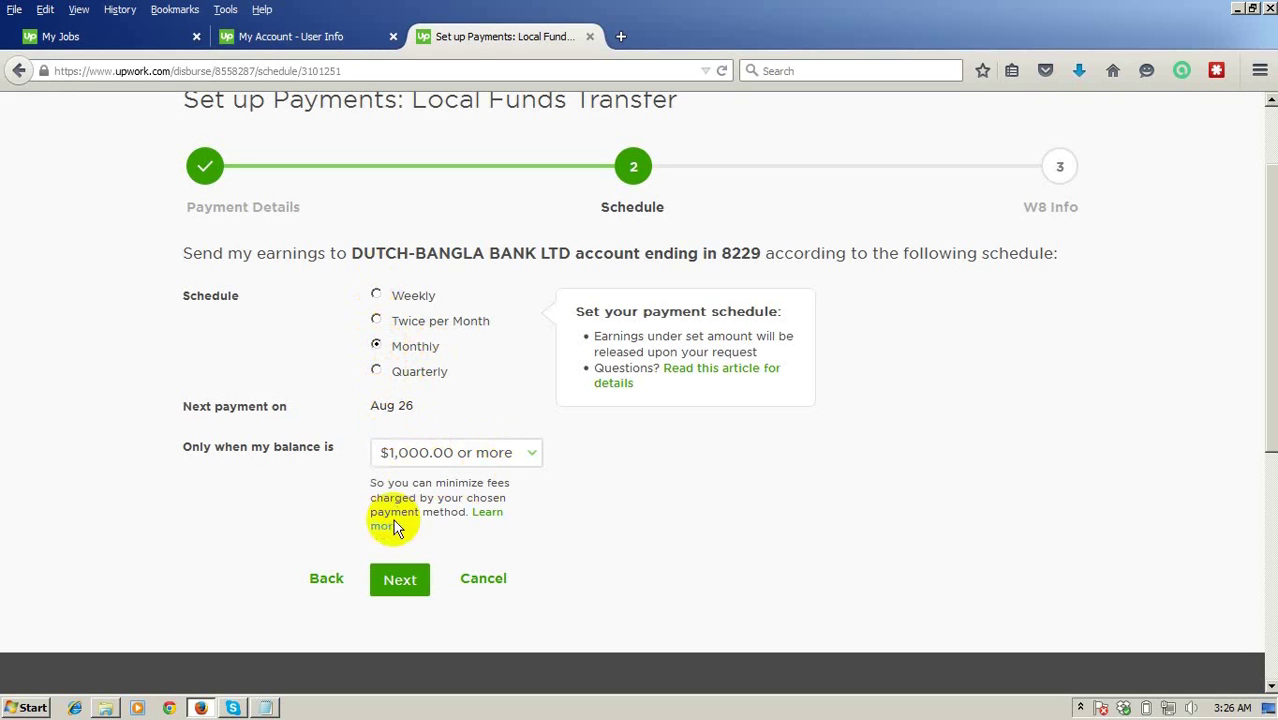
pyautogui.click(402, 595)
pyautogui.click(376, 296)
pyautogui.click(400, 582)
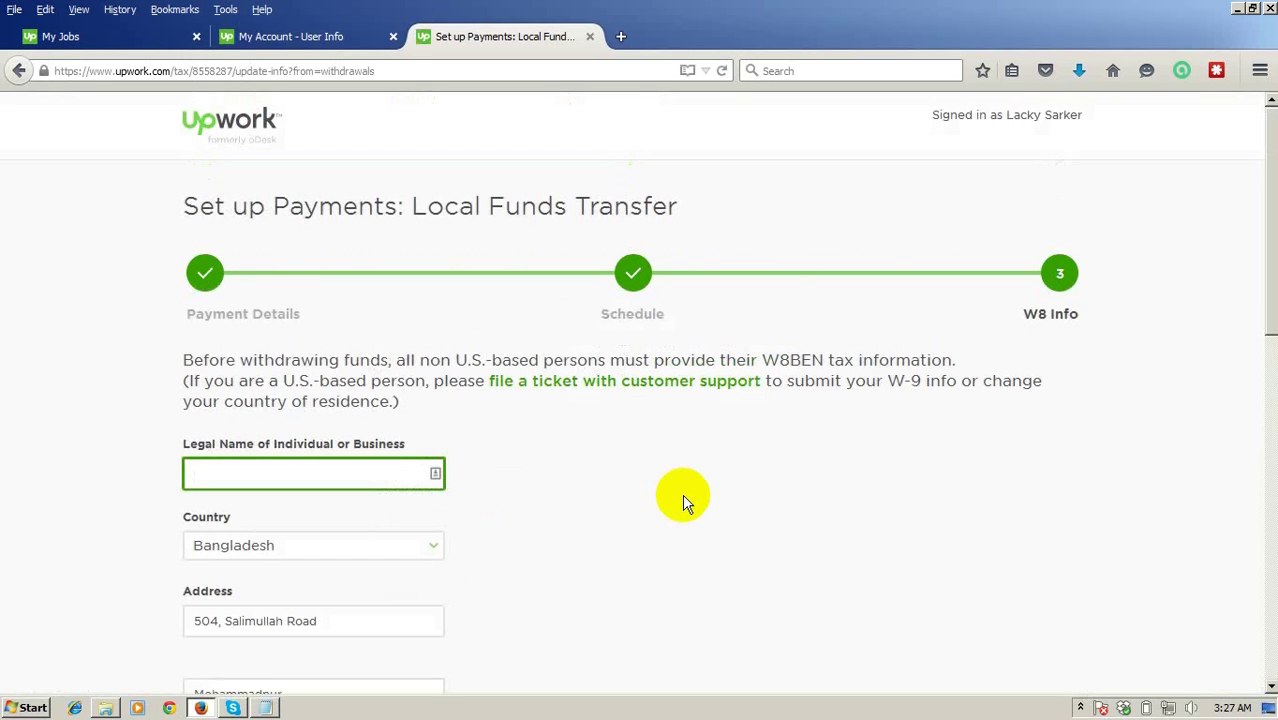
# Paste the account holder's name from the notes into Legal Name and accept the W8BEN certification.
pyautogui.scroll(-4, 688, 447)
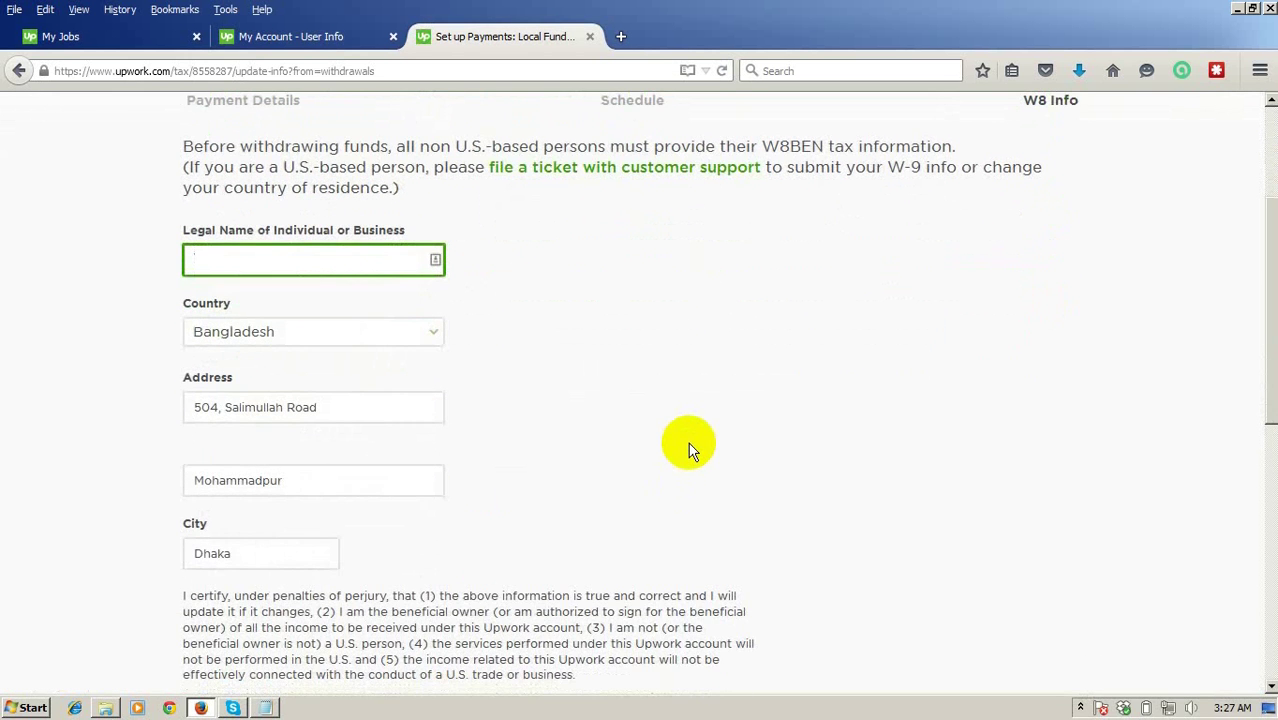
pyautogui.scroll(2, 688, 447)
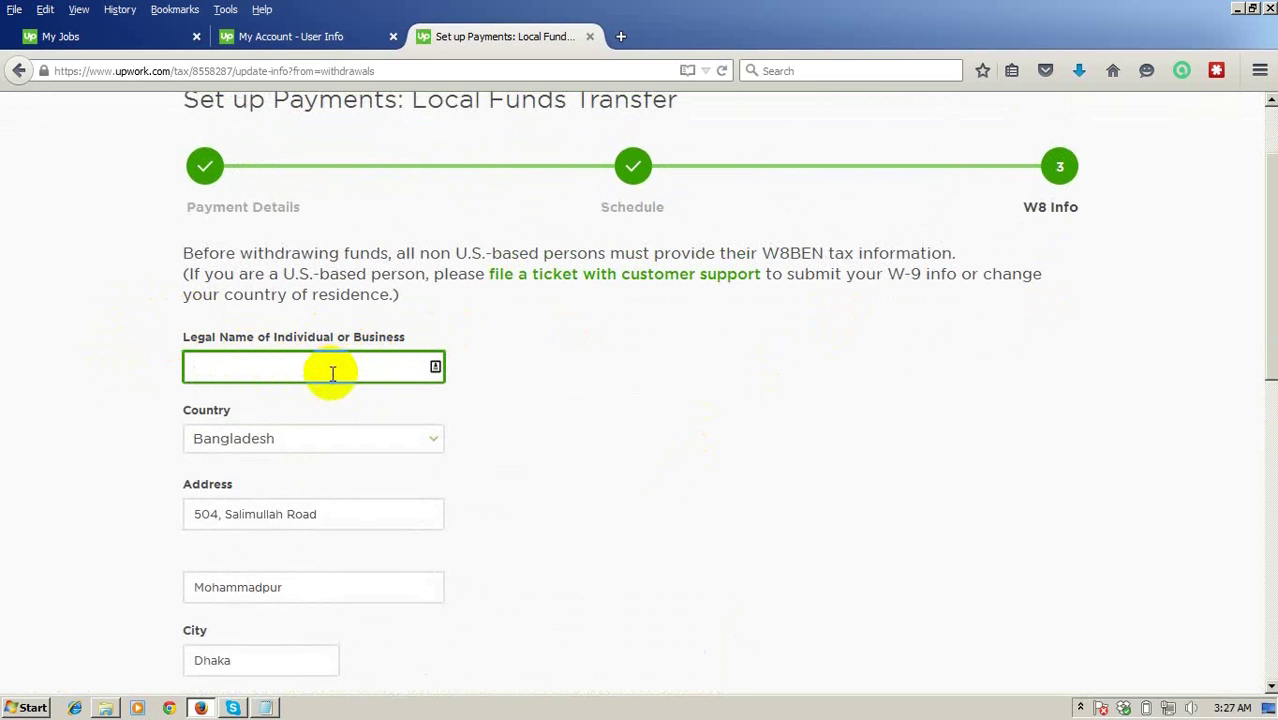
pyautogui.click(265, 708)
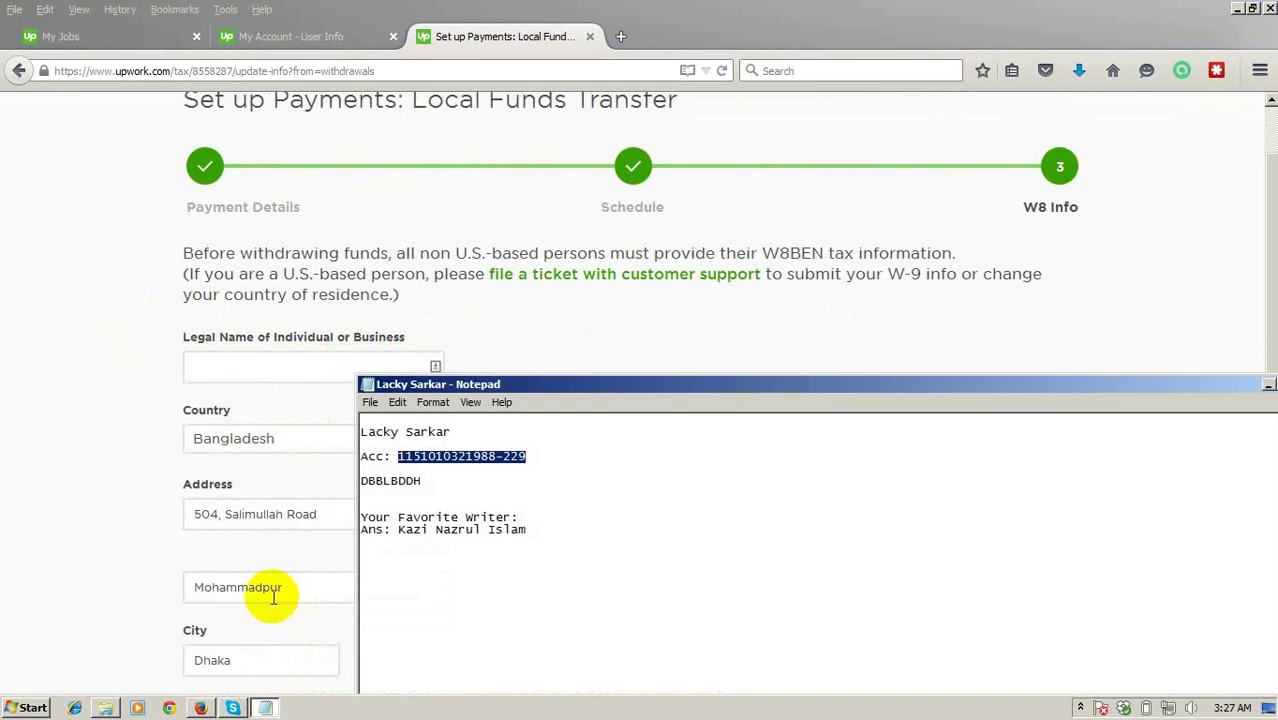
pyautogui.click(370, 432)
pyautogui.moveTo(455, 432); pyautogui.dragTo(337, 434)
pyautogui.hotkey('ctrl', 'c')
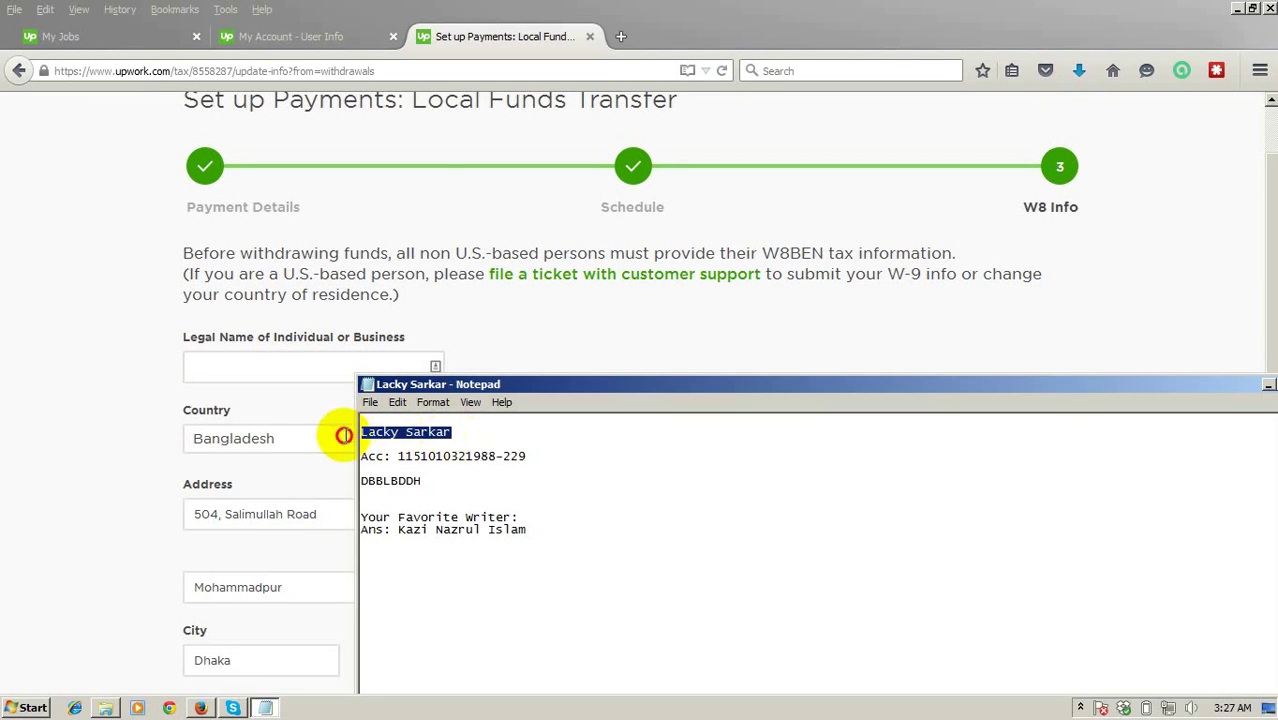
pyautogui.click(484, 12)
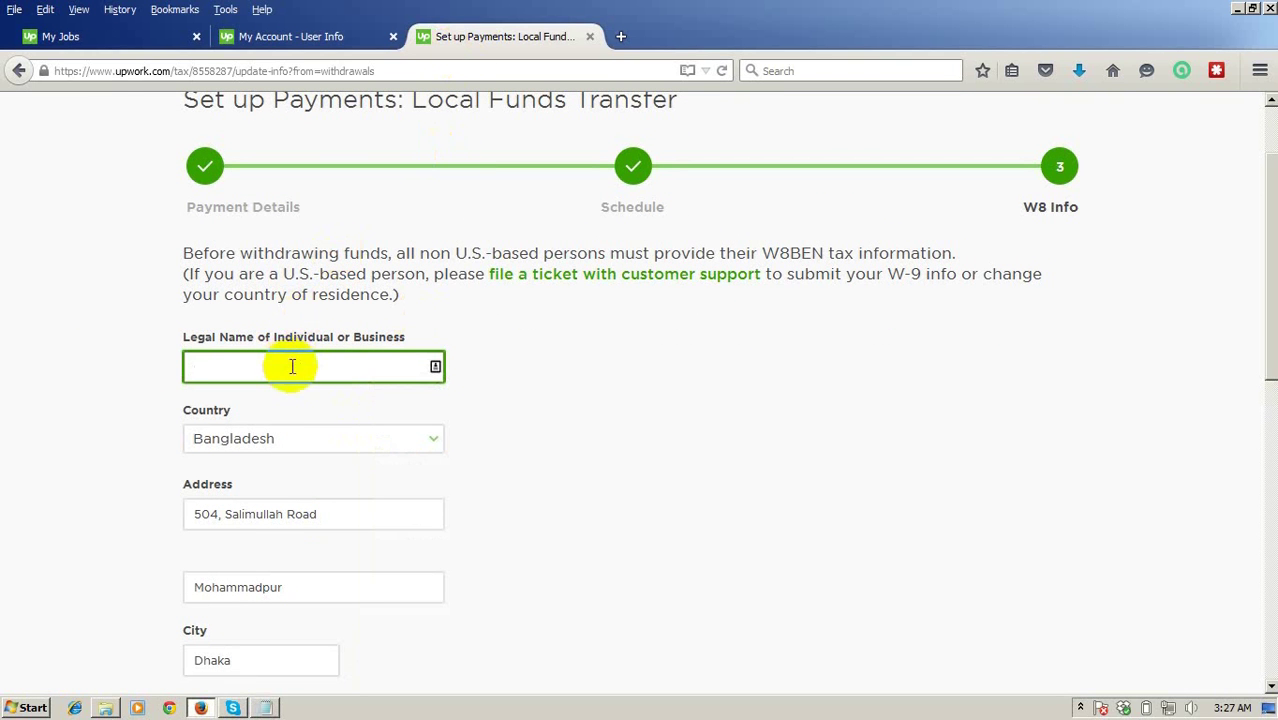
pyautogui.hotkey('ctrl', 'v')
pyautogui.scroll(-1, 86, 426)
pyautogui.scroll(-6, 85, 426)
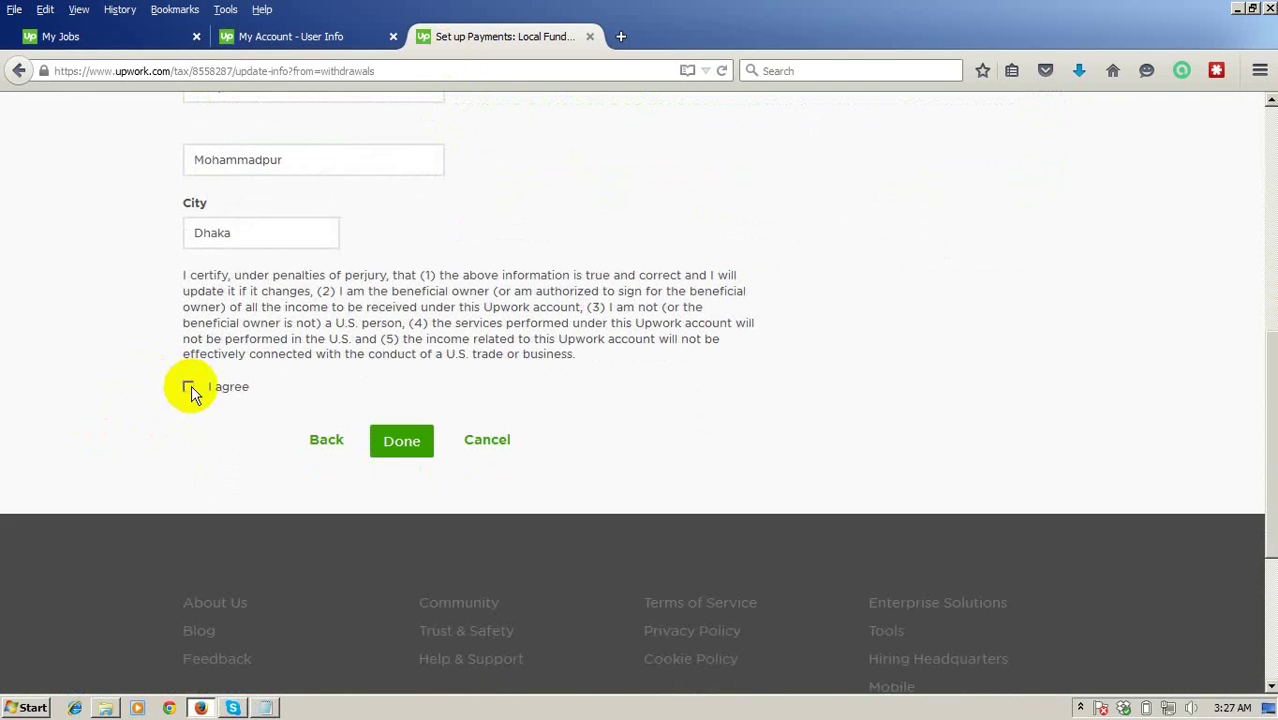
pyautogui.click(188, 386)
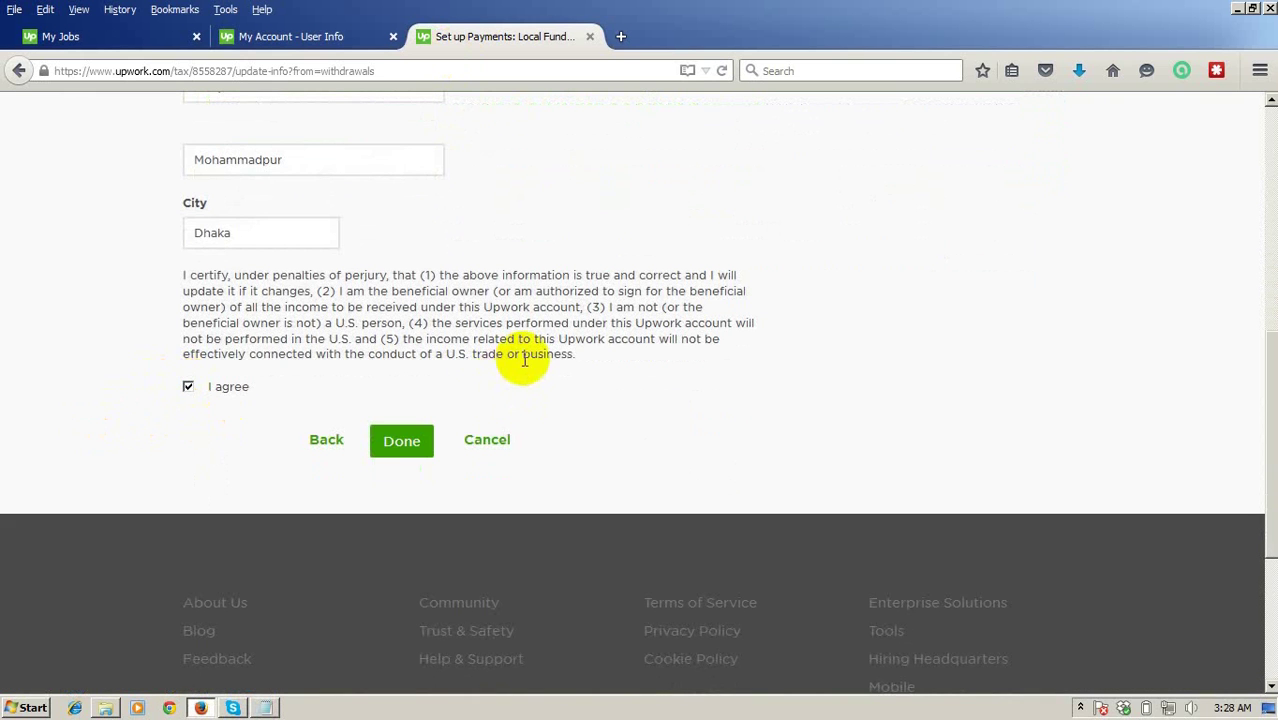
# Submit the W8 tax info and review the Local Funds Transfer confirmation on Get Paid.
pyautogui.click(404, 445)
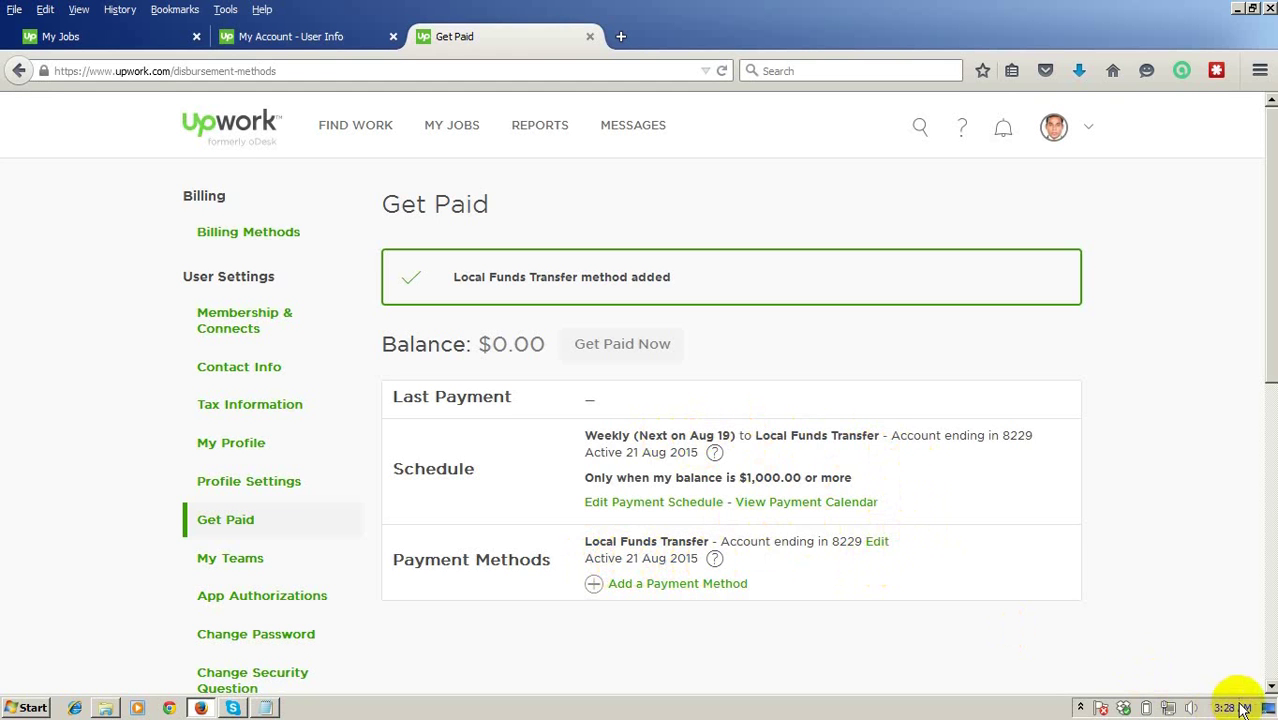
pyautogui.moveTo(1238, 710)
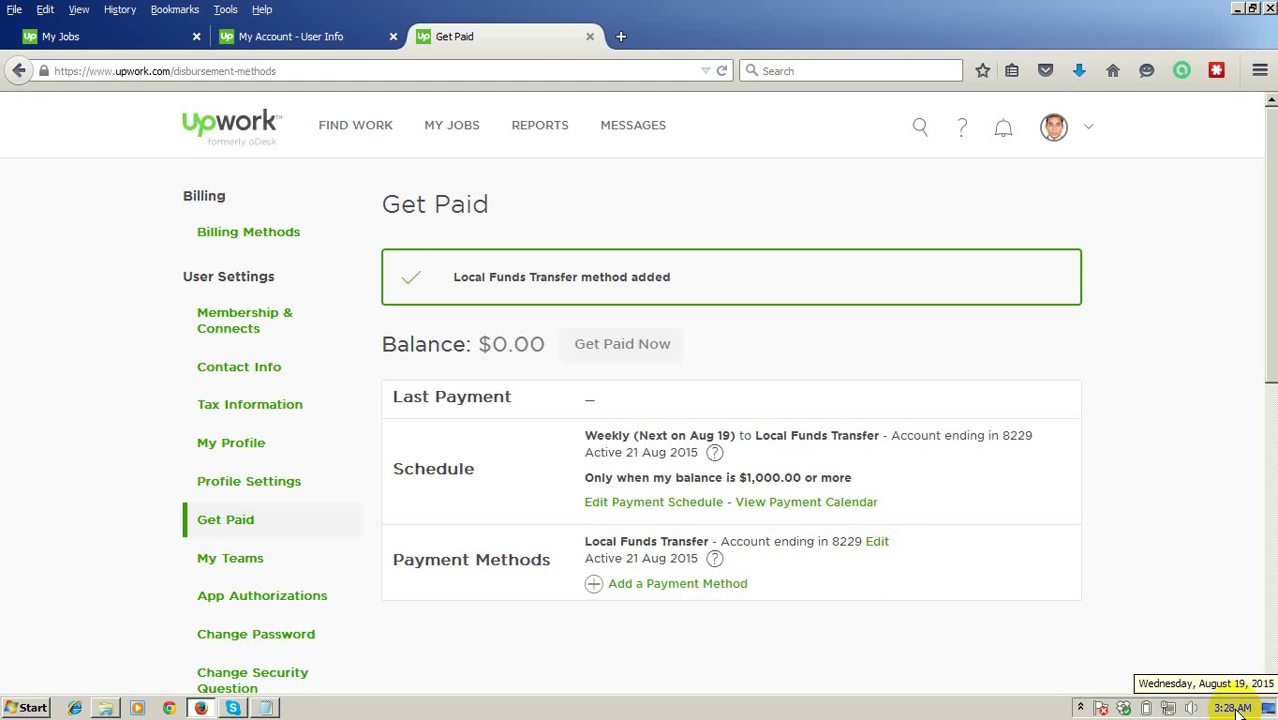